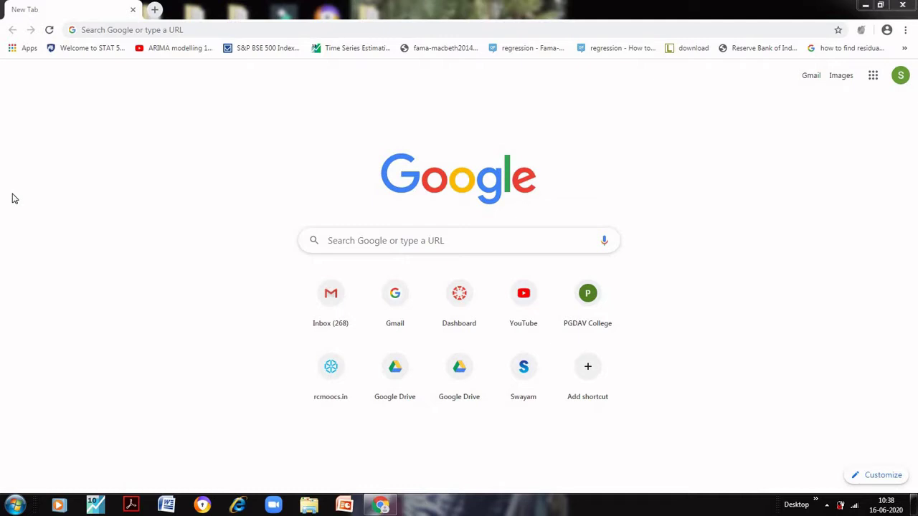
- Search Google for 'mindmaster' and open the Edrawsoft MindMaster product page from the results
key(XF86MonBrightnessDown)
click(185, 33)
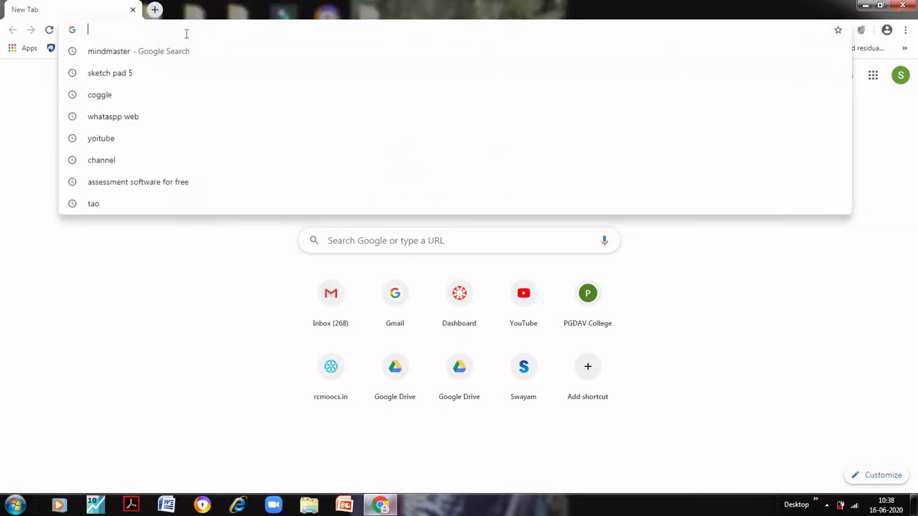
click(107, 61)
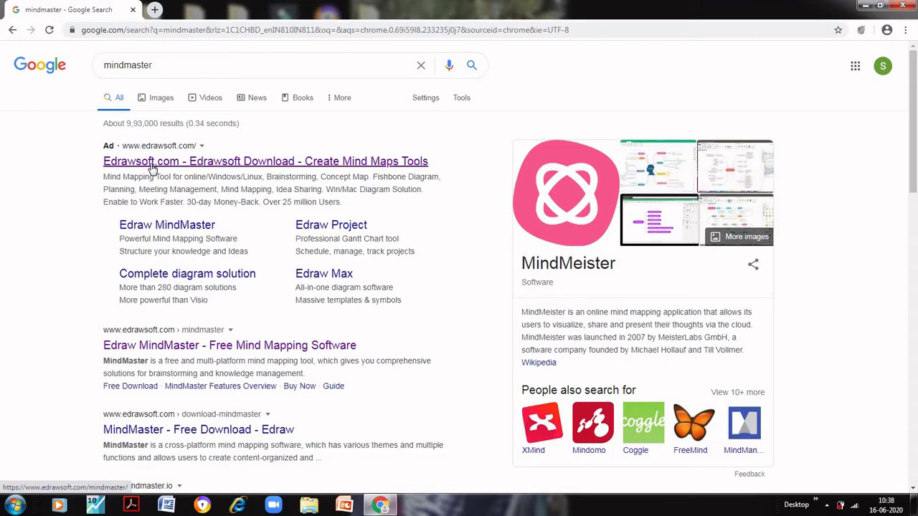
click(152, 166)
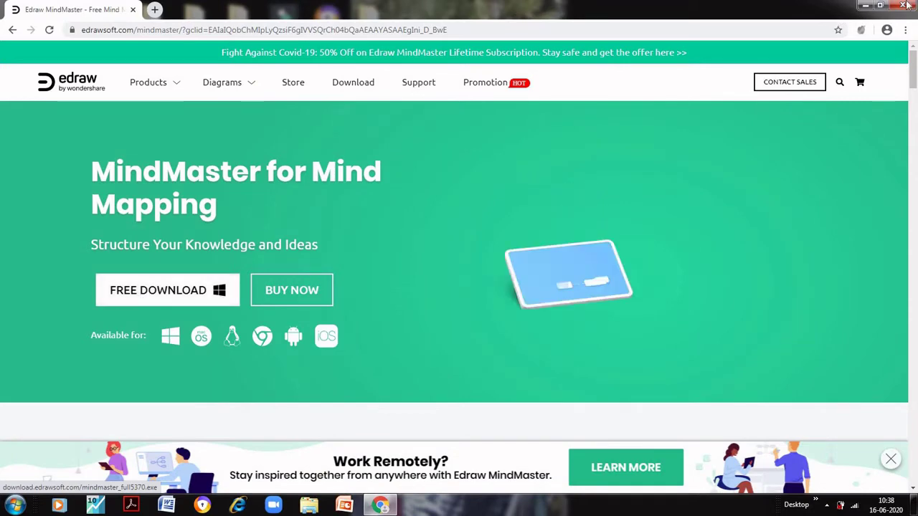
- Minimize Chrome, launch MindMaster from its desktop icon and maximize the window
click(865, 5)
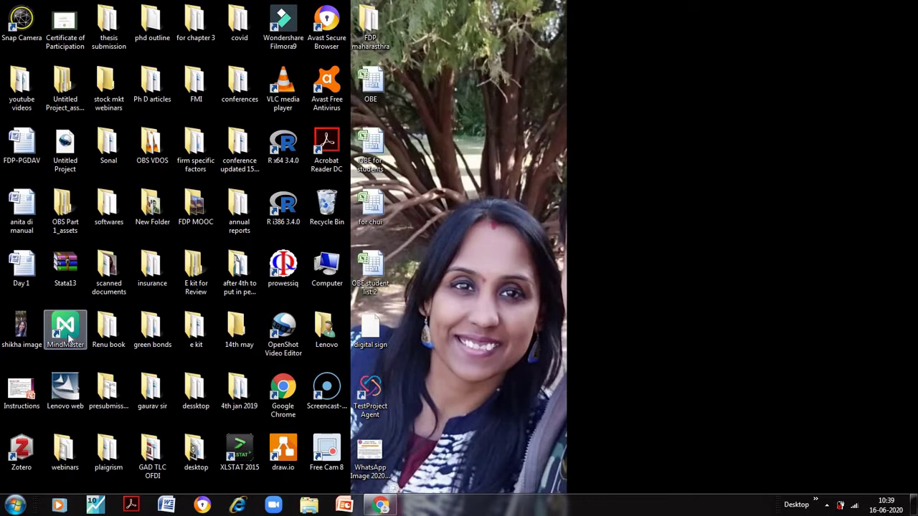
double_click(69, 339)
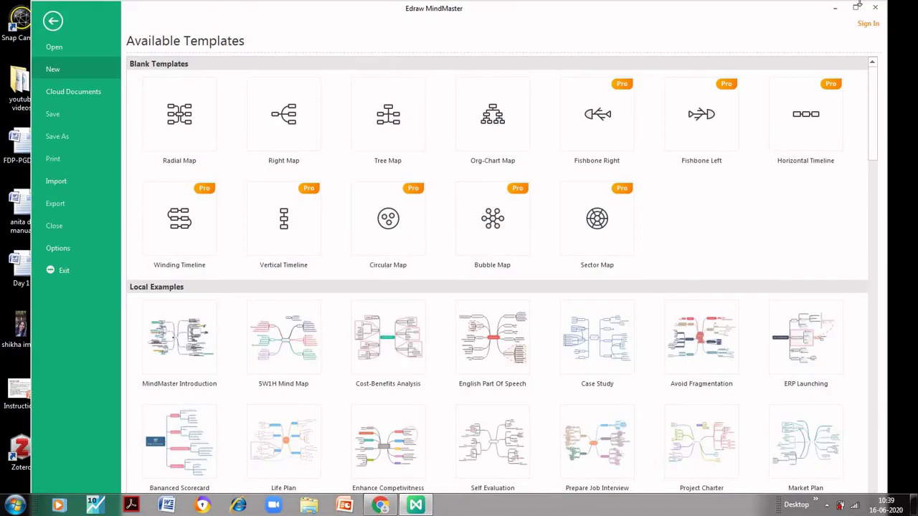
click(855, 7)
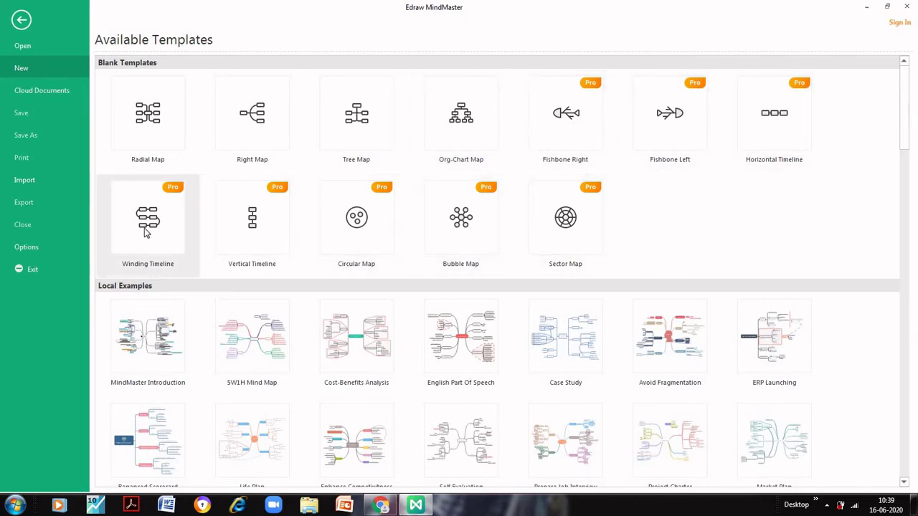
- Create a new Radial Map and rename its central topic to 'Insurance'
click(161, 137)
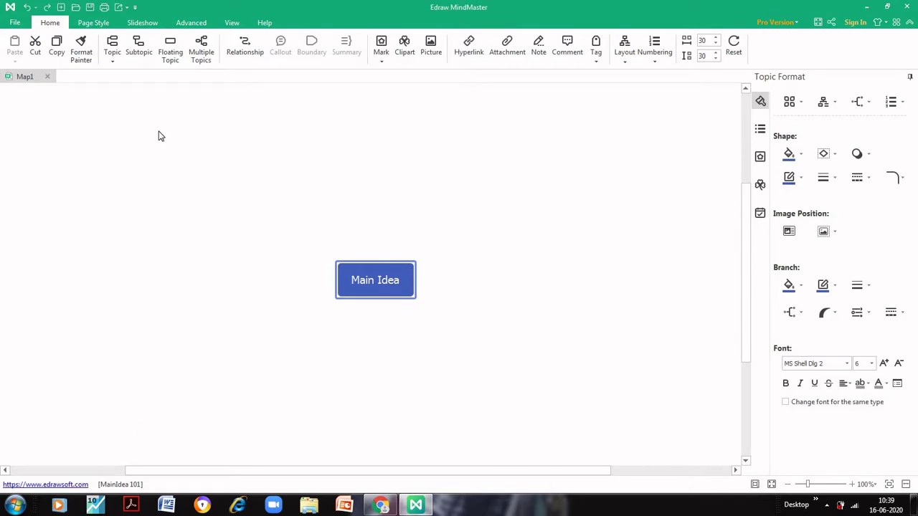
double_click(391, 281)
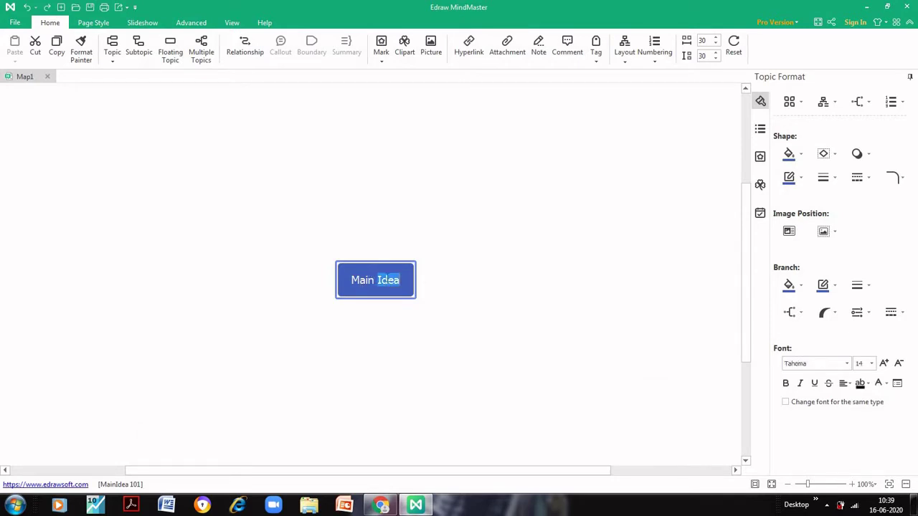
click(404, 283)
triple_click(403, 283)
key(BackSpace)
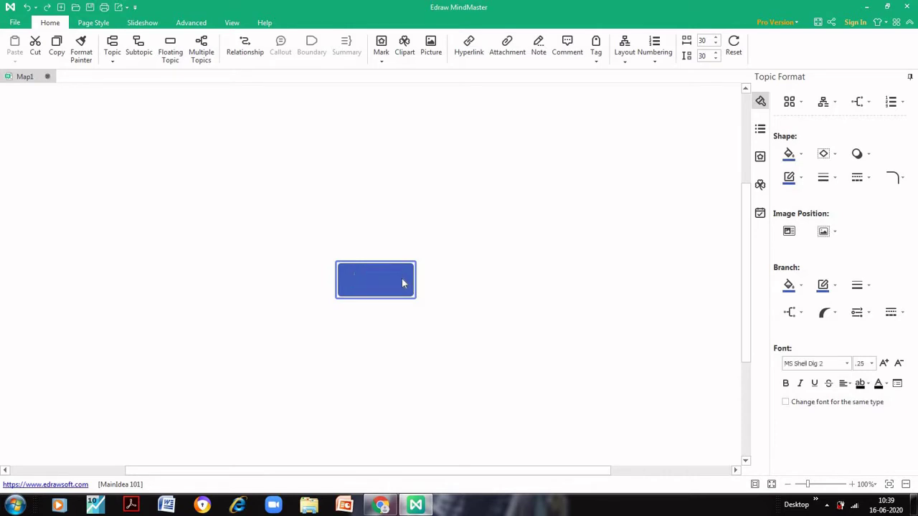
text(Insurance)
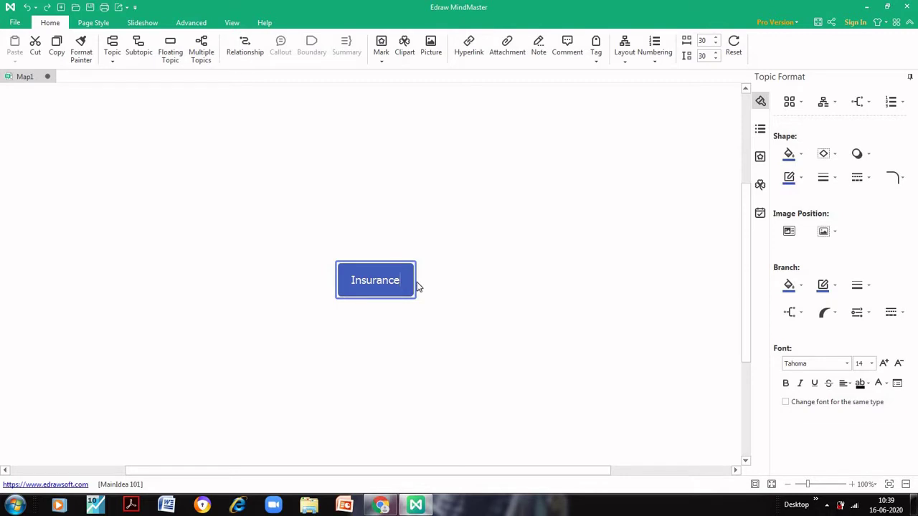
click(418, 288)
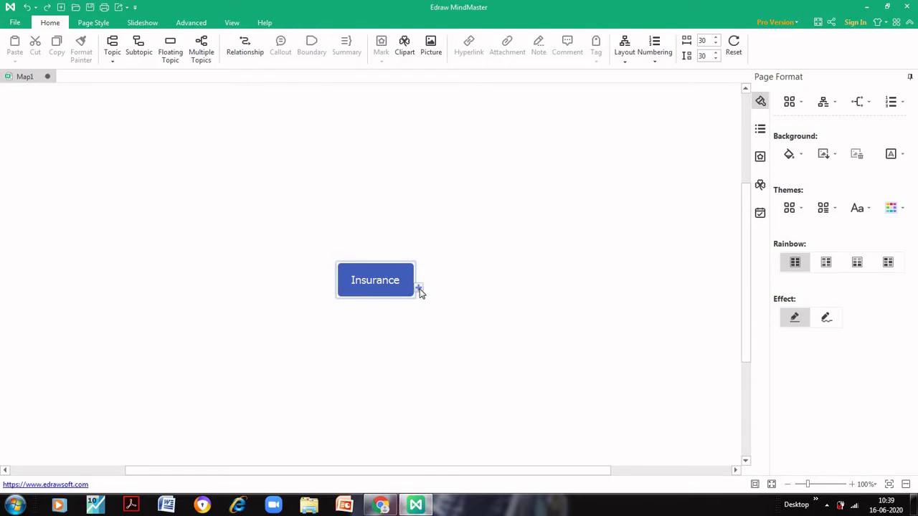
- Add main topics 'Life' and 'General', moving General to the left of Insurance
click(419, 289)
double_click(473, 281)
text(Life)
click(367, 290)
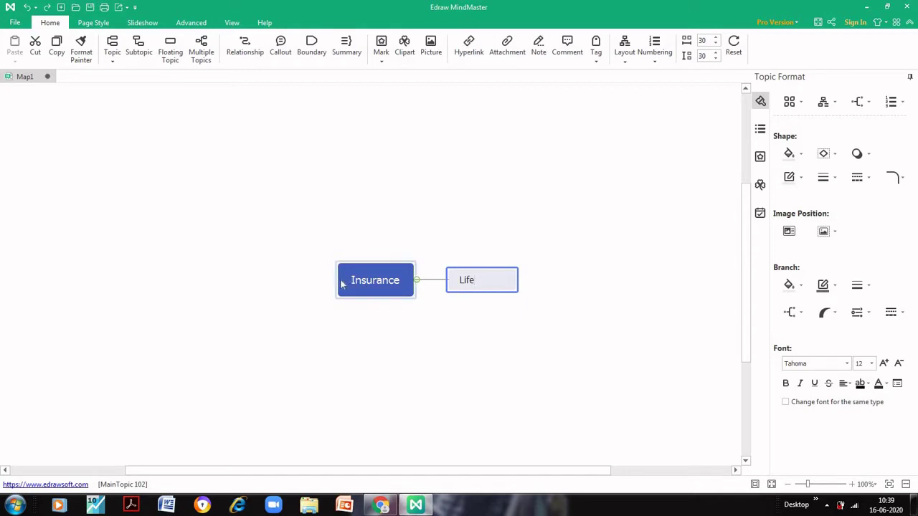
click(419, 289)
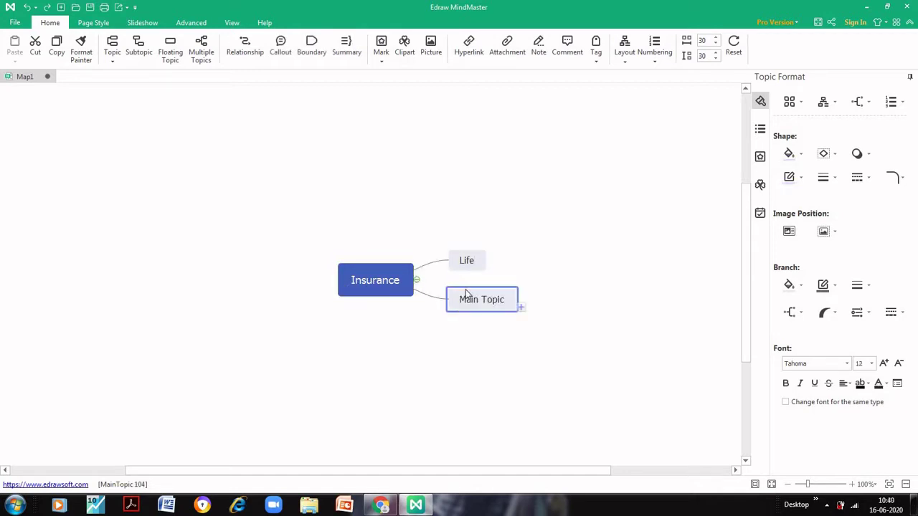
double_click(478, 301)
text(General)
drag(482, 307, 291, 280)
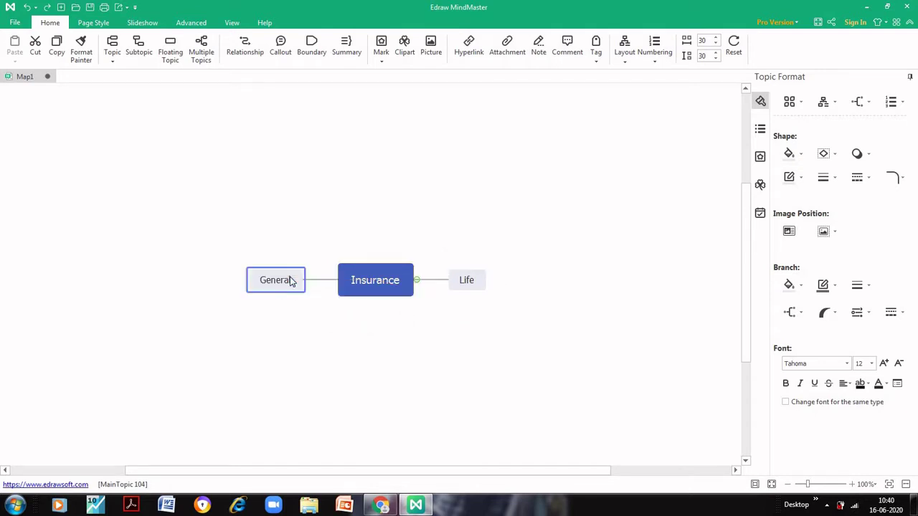
- Add 'Term' and 'Endwoment' subtopics under Life, capitalizing Endwoment
click(477, 286)
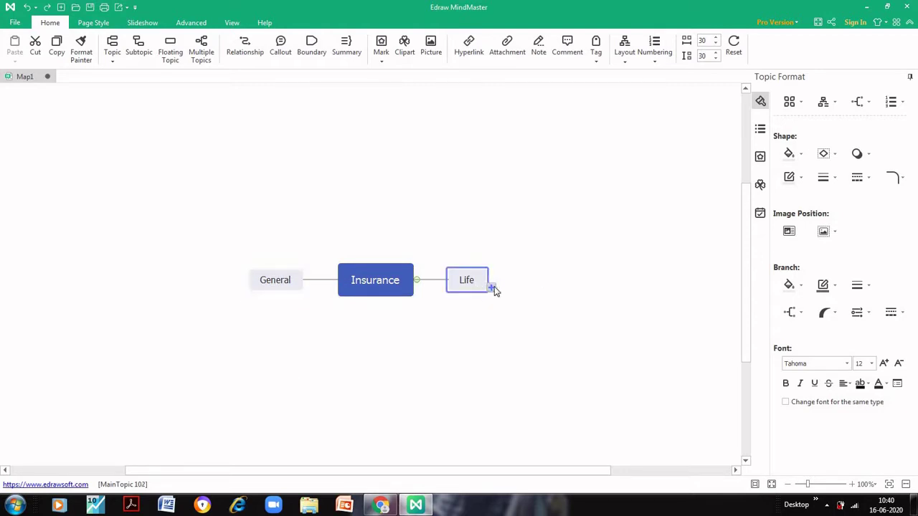
click(491, 287)
double_click(511, 282)
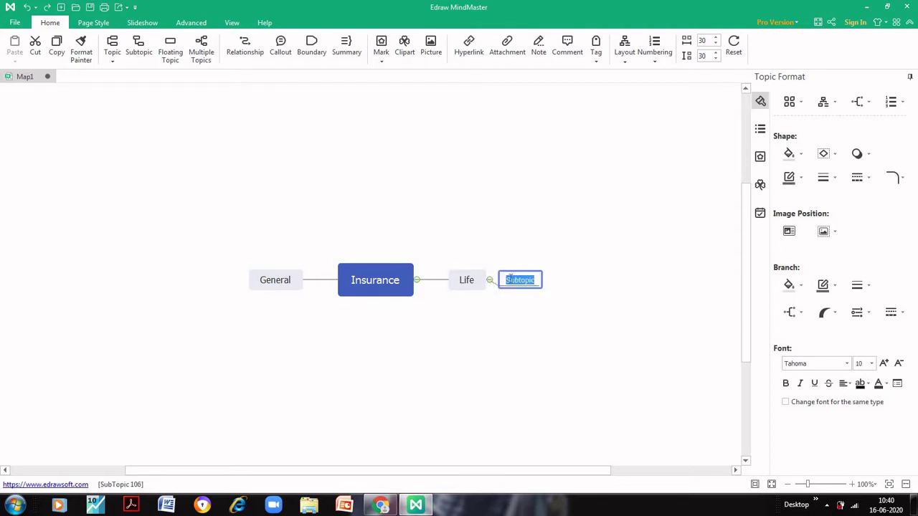
text(Term)
click(470, 284)
click(491, 288)
double_click(520, 290)
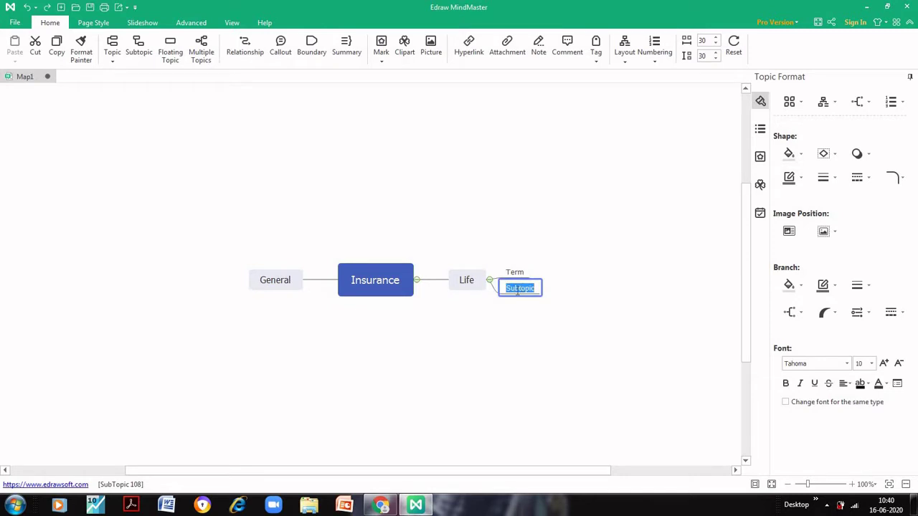
text(endwoment)
click(507, 288)
key(Delete)
text(E)
click(478, 291)
- Add a 'whole Life' subtopic and a fourth subtopic under Life
click(492, 289)
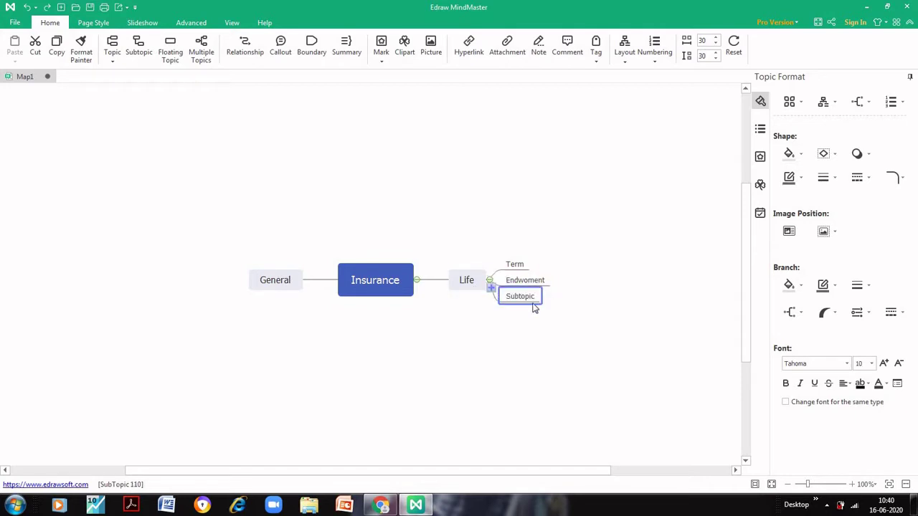
double_click(524, 297)
text(whole Life)
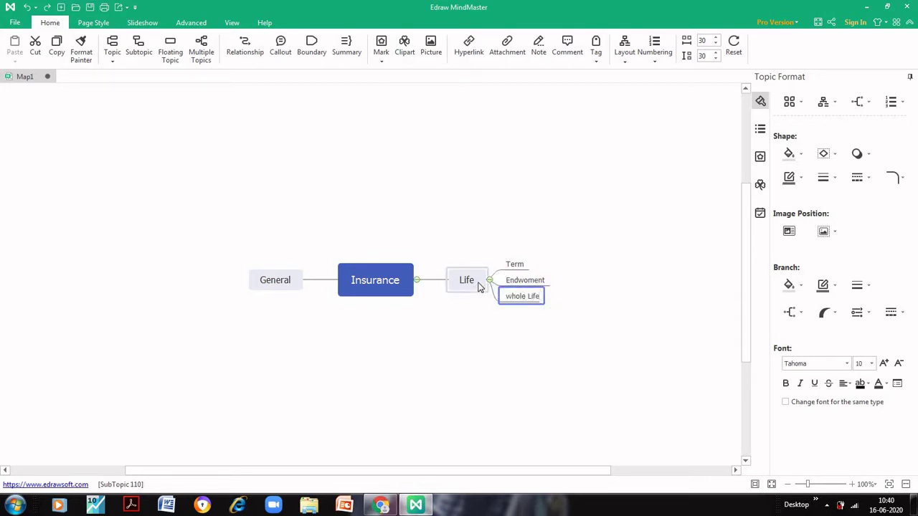
click(482, 289)
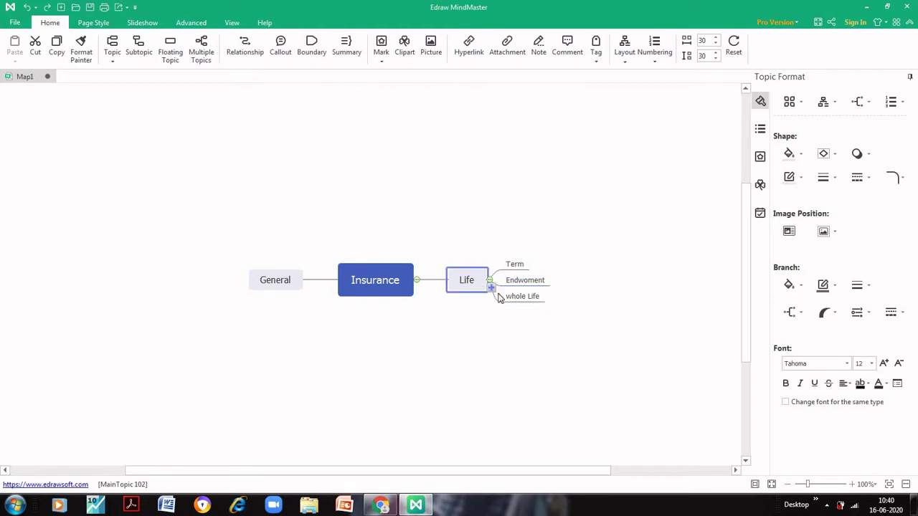
click(495, 291)
double_click(511, 305)
- Name Life's fourth subtopic 'ULIPs' and add 'Motor' and 'Health' under General
text(ULIPs)
click(277, 290)
click(242, 289)
double_click(217, 283)
text(Motor)
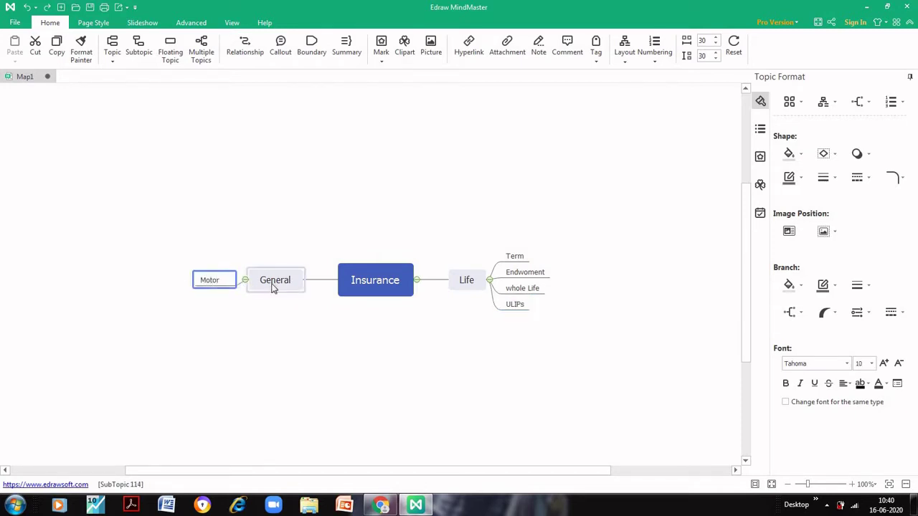
click(274, 289)
click(243, 290)
double_click(215, 289)
text(Health)
click(251, 288)
- Add 'Travel', 'Commercial' and 'Marine' subtopics under General
click(242, 289)
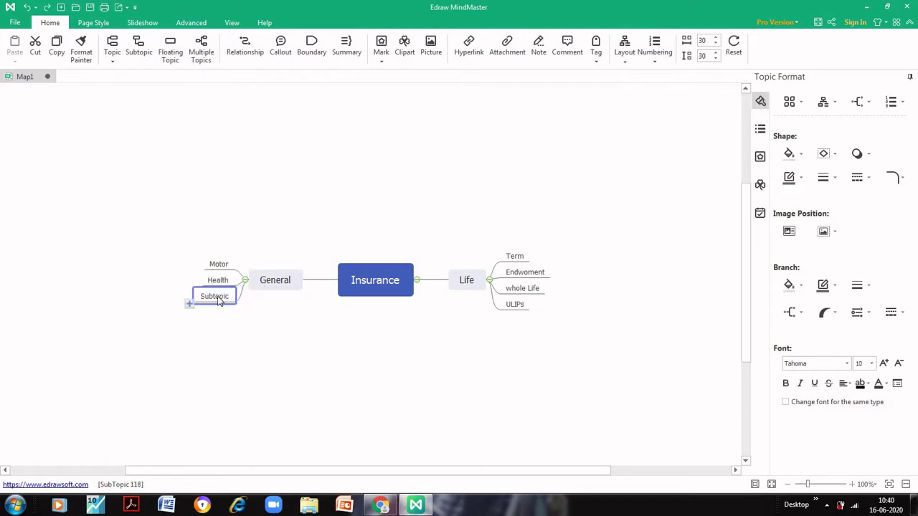
double_click(218, 297)
text(Travel)
click(280, 284)
click(242, 290)
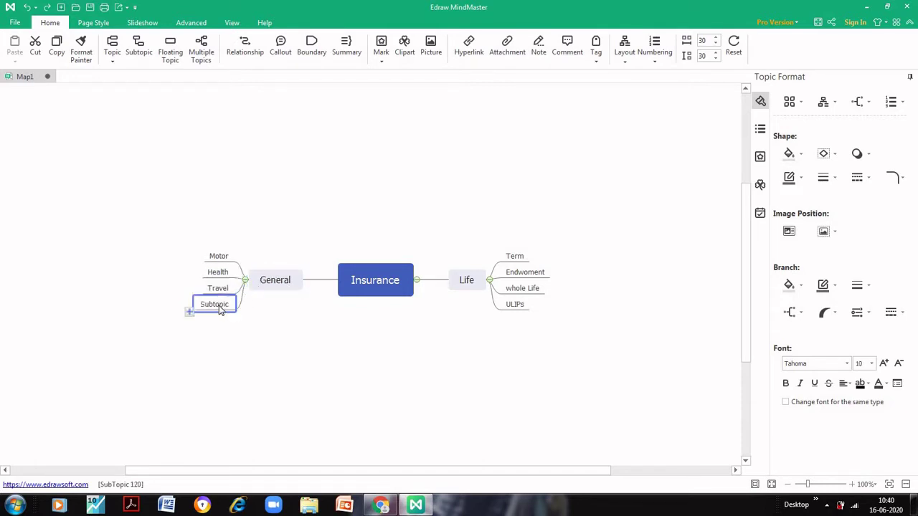
double_click(219, 304)
text(Commercial)
click(276, 288)
click(242, 286)
double_click(219, 316)
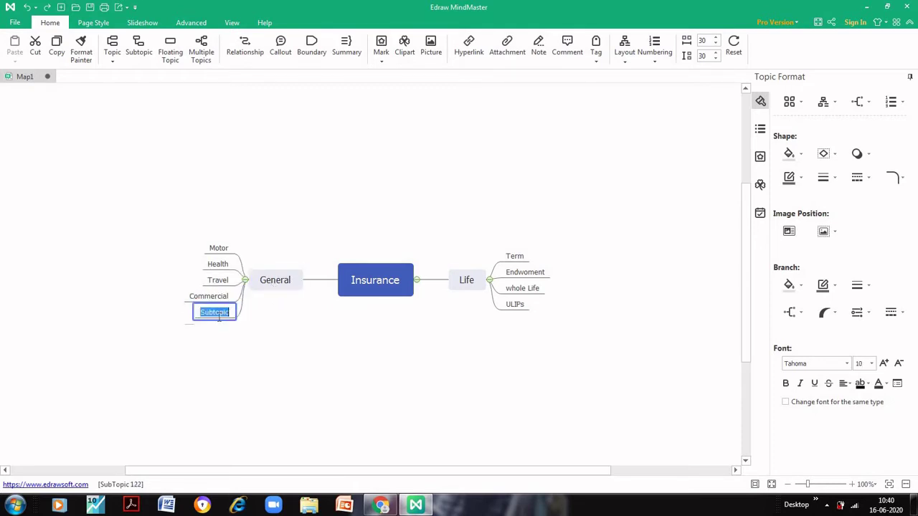
text(Marine)
click(240, 345)
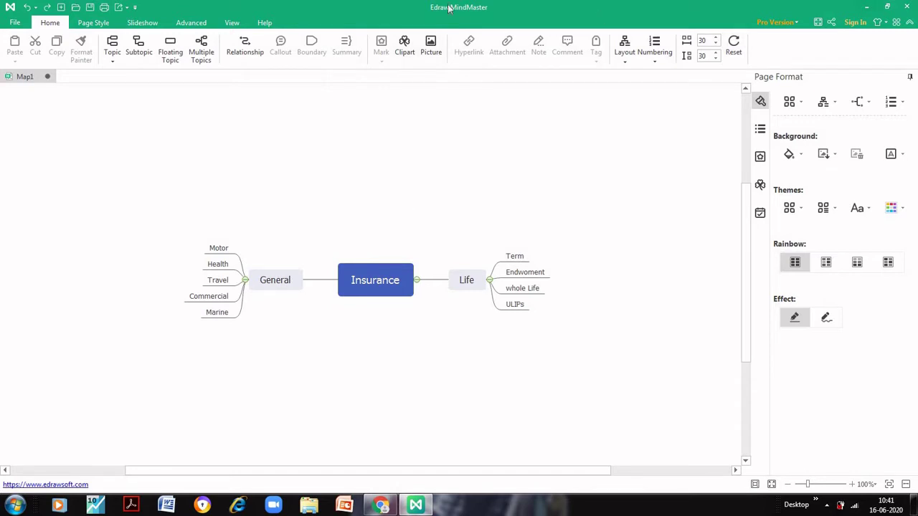
- Load the Education collection in the Clipart library
click(405, 52)
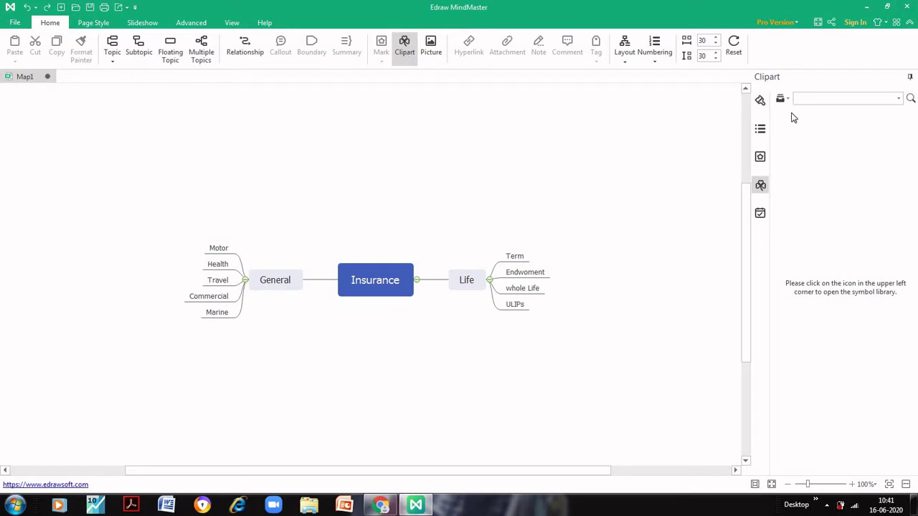
click(790, 100)
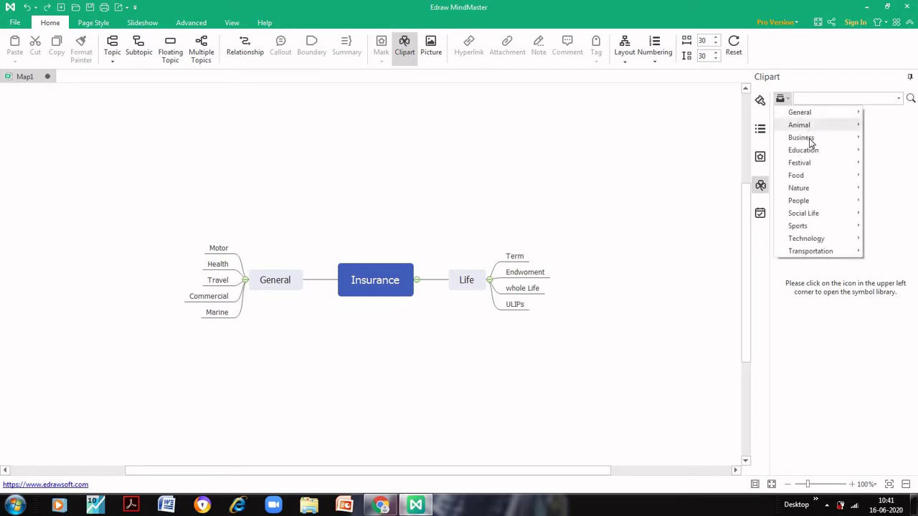
mouse_move(809, 155)
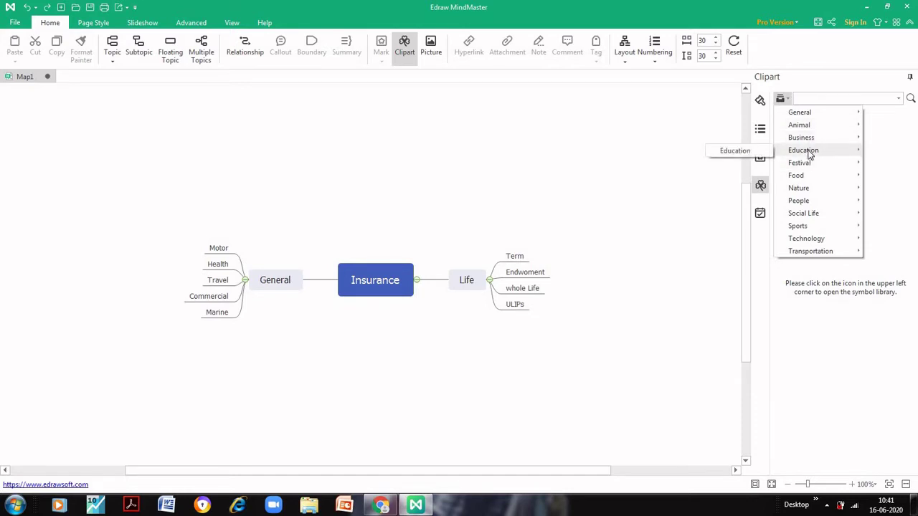
click(763, 152)
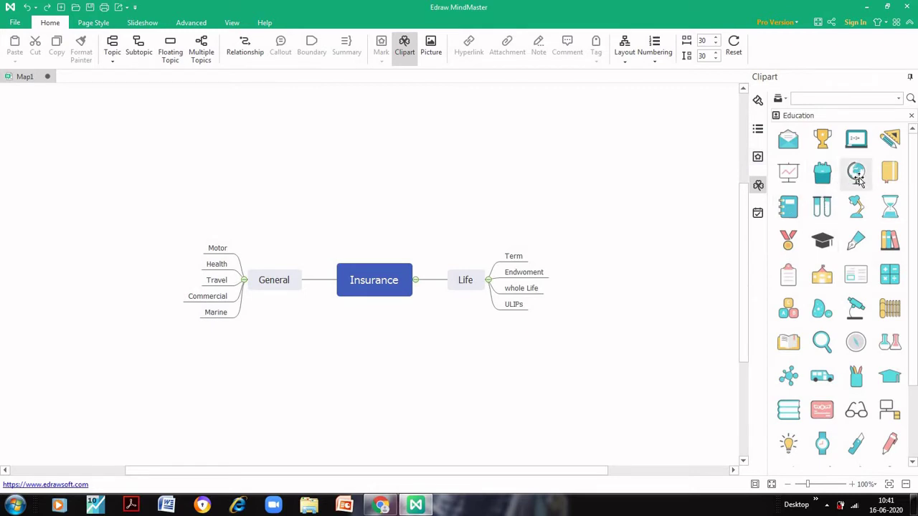
click(889, 209)
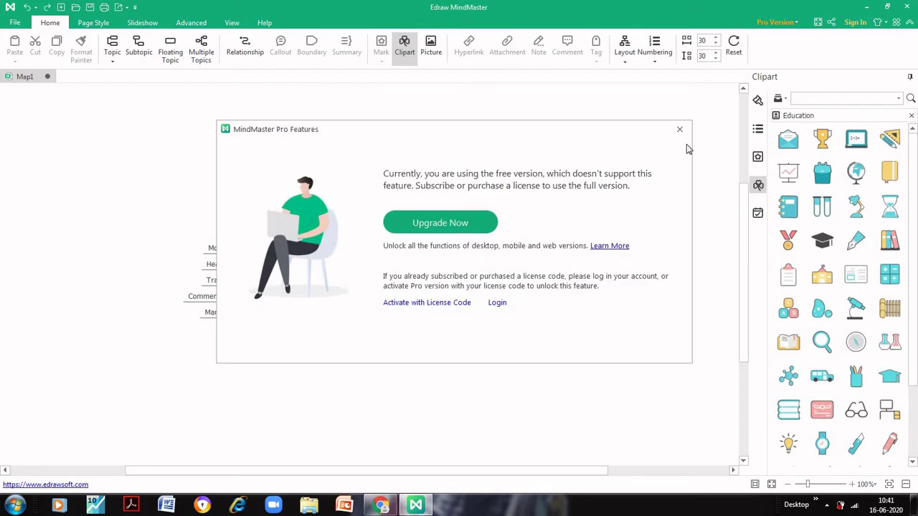
click(680, 129)
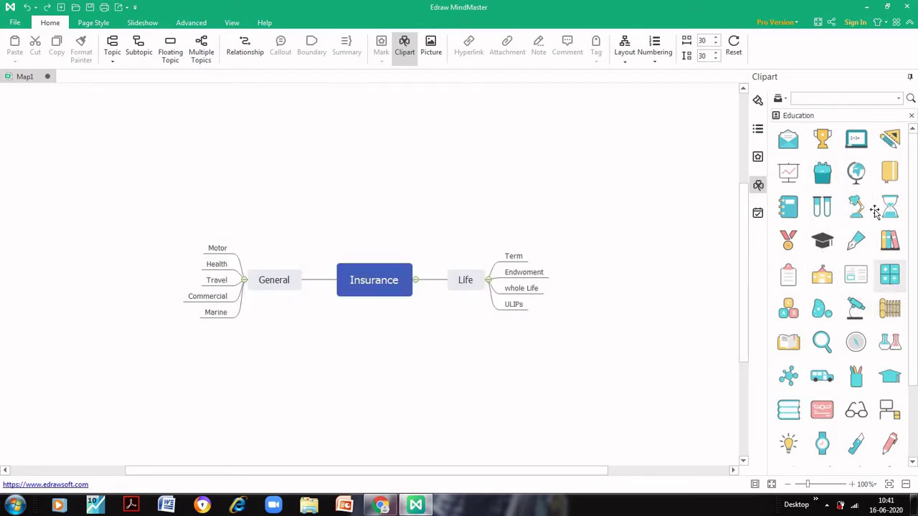
- Place the globe clipart above the Insurance topic and close the Education collection
drag(859, 178, 373, 207)
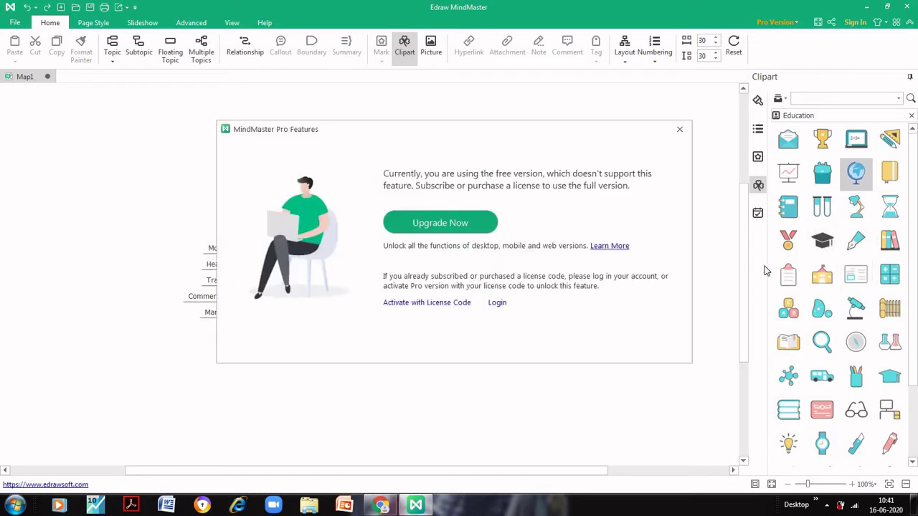
click(679, 129)
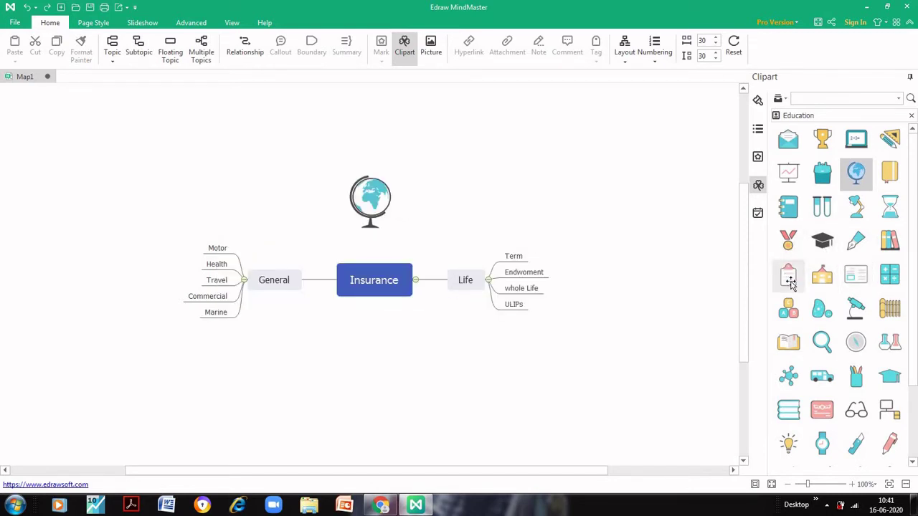
click(822, 376)
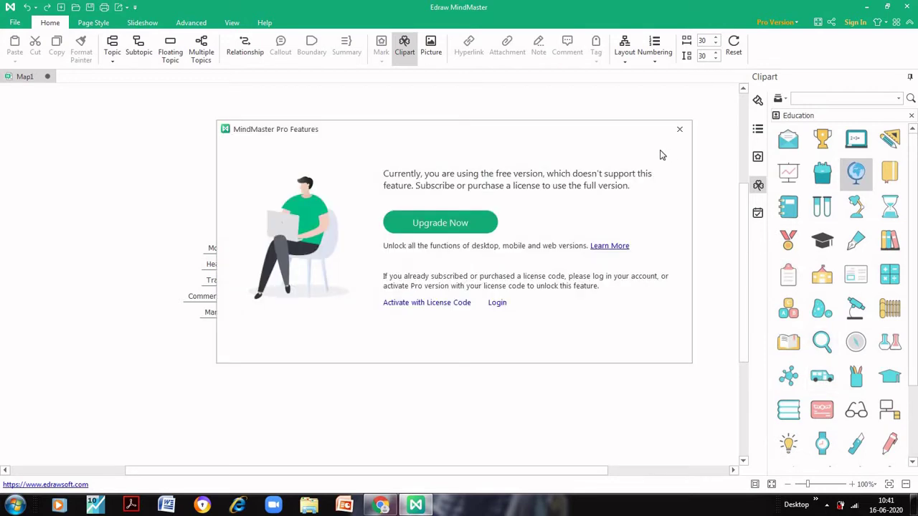
click(679, 130)
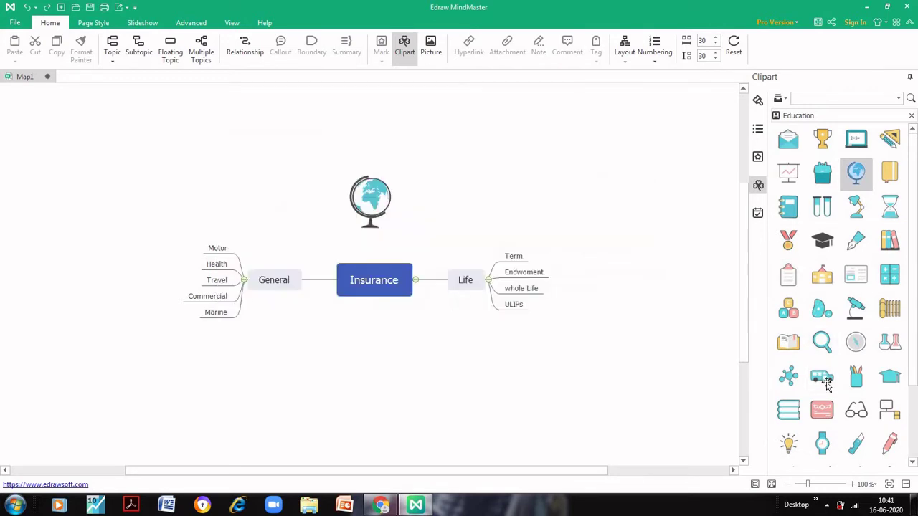
click(798, 447)
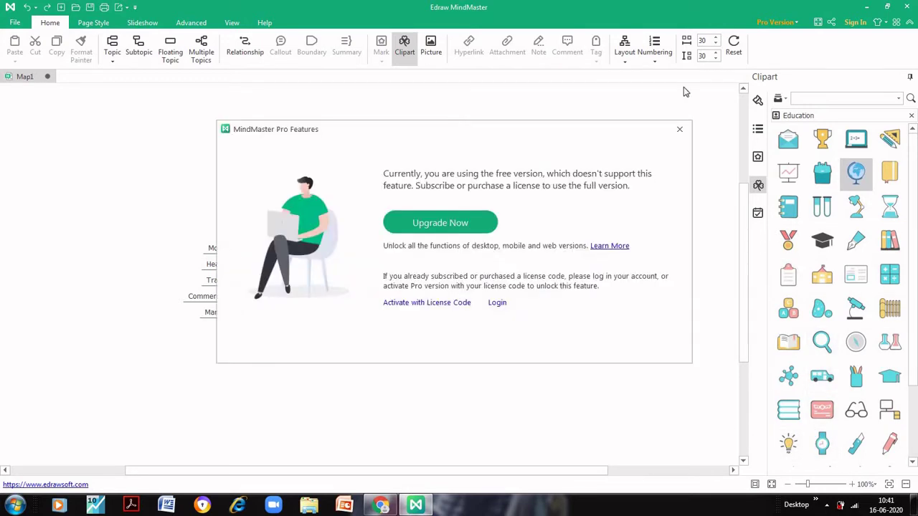
click(681, 133)
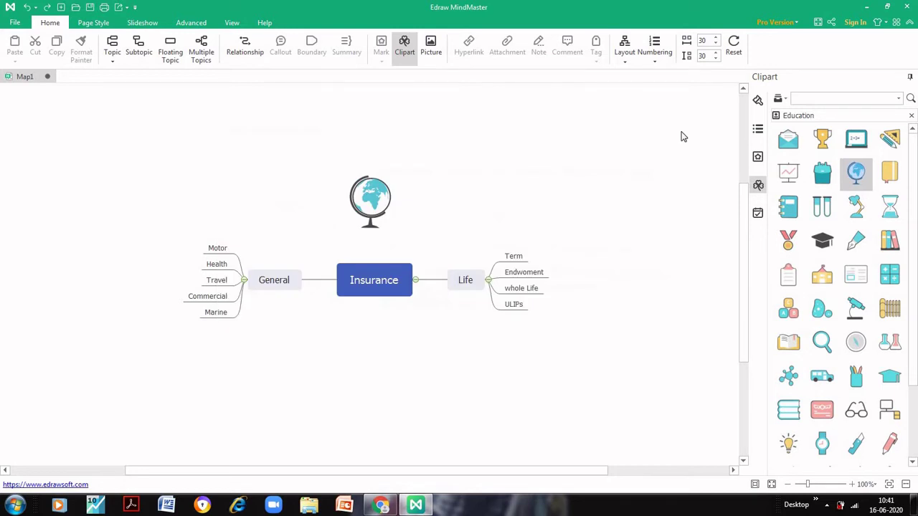
click(913, 117)
click(434, 50)
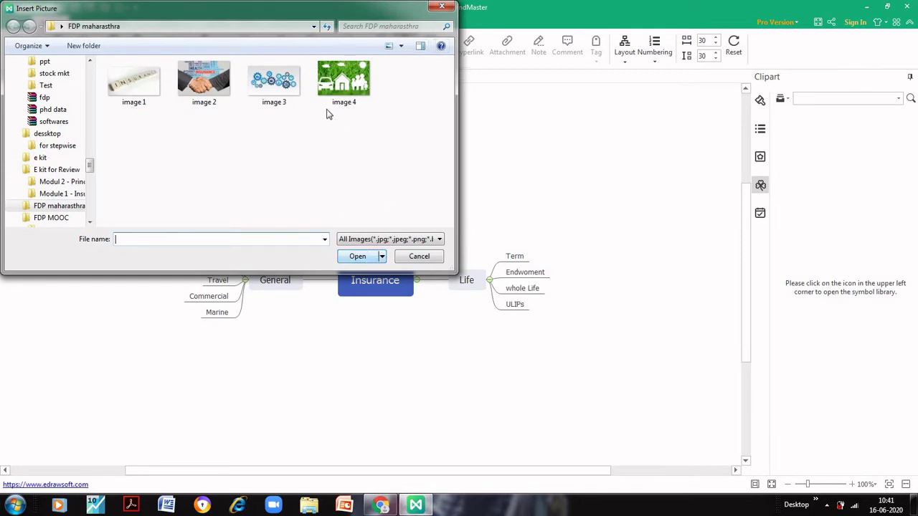
- Insert image 4, the car, house and family photo, and position it below Insurance
click(344, 84)
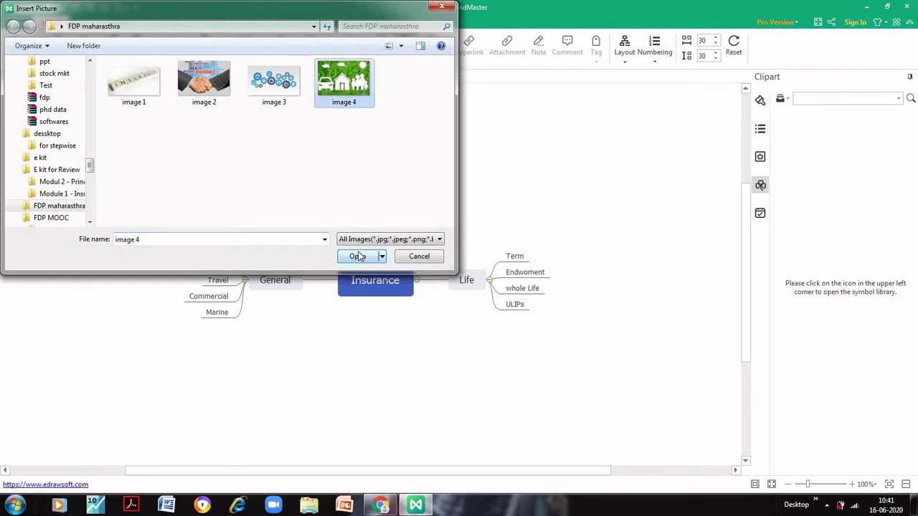
click(357, 256)
drag(421, 195, 361, 378)
click(498, 376)
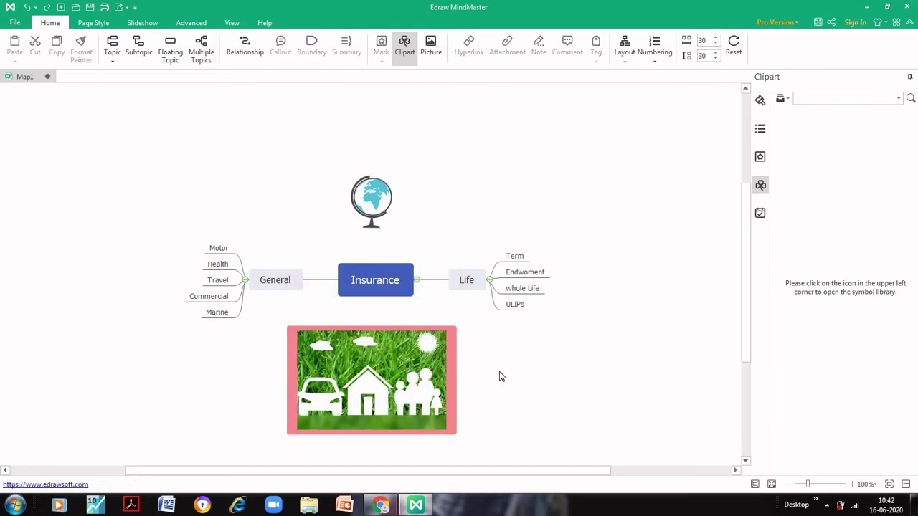
- Try out several map styles from the Page Format style gallery
click(760, 102)
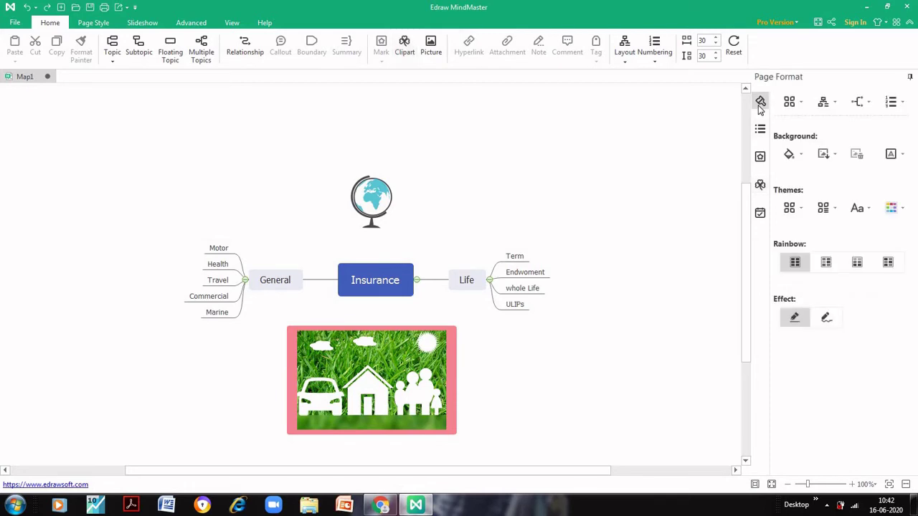
click(802, 104)
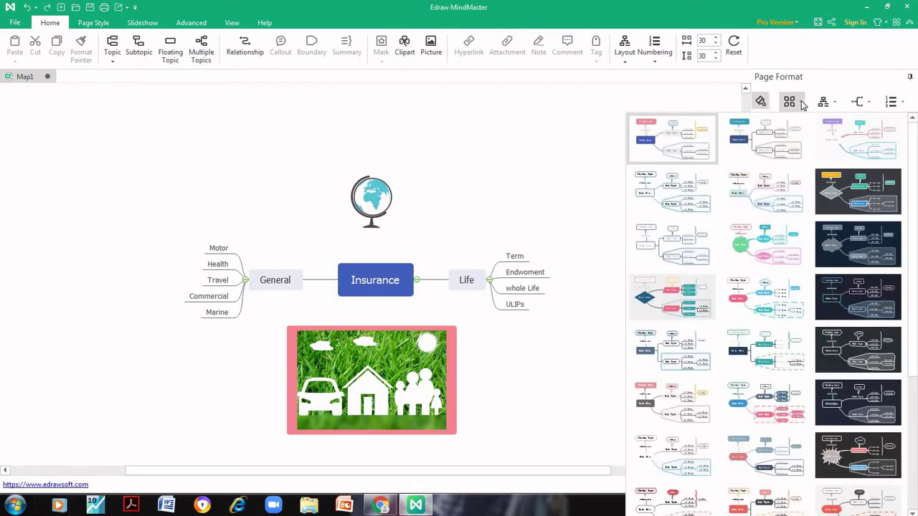
click(685, 138)
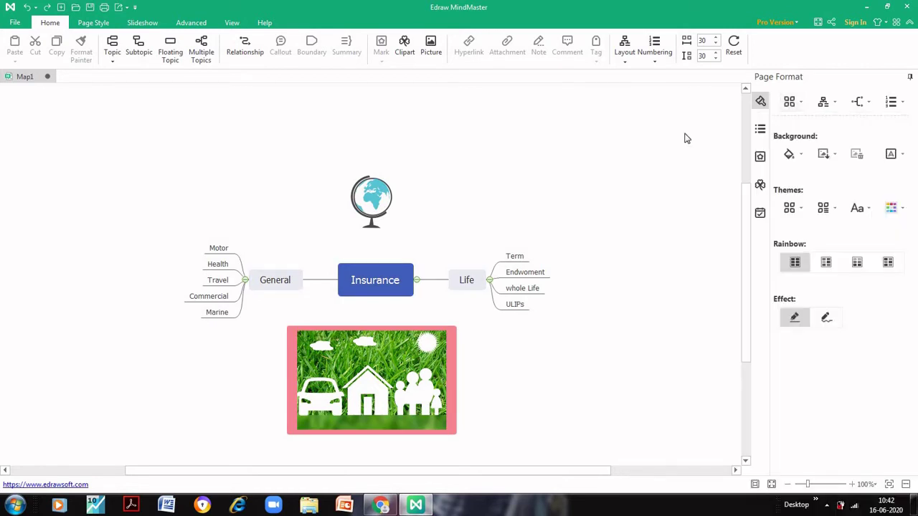
click(801, 105)
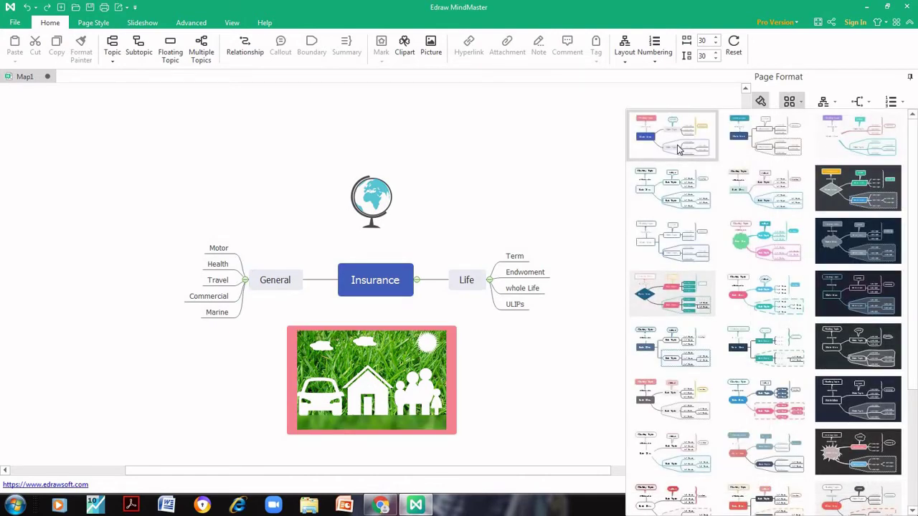
click(679, 149)
click(802, 105)
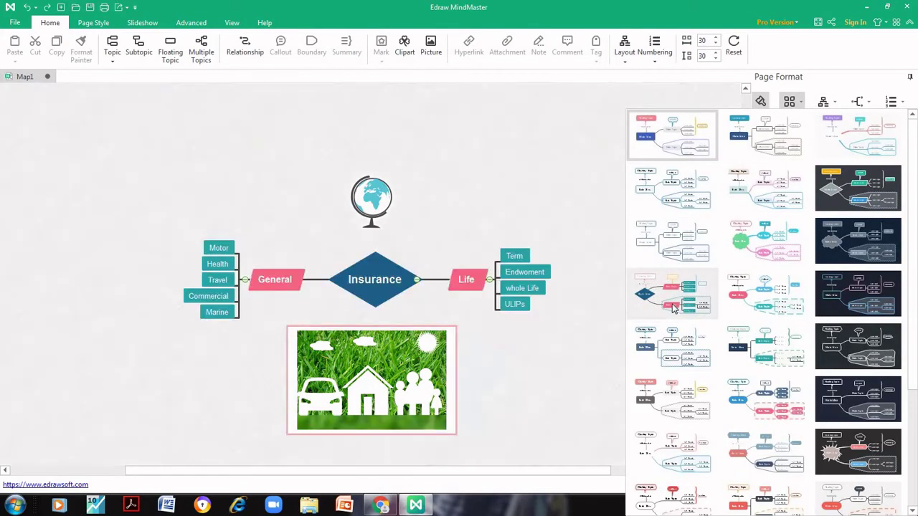
click(668, 308)
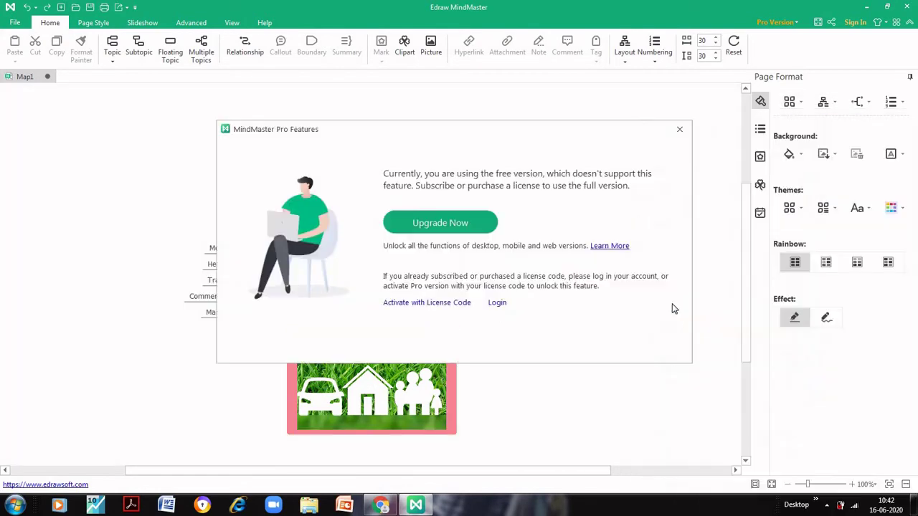
click(679, 133)
- Apply the dark map style with a diamond-shaped centre topic
click(801, 105)
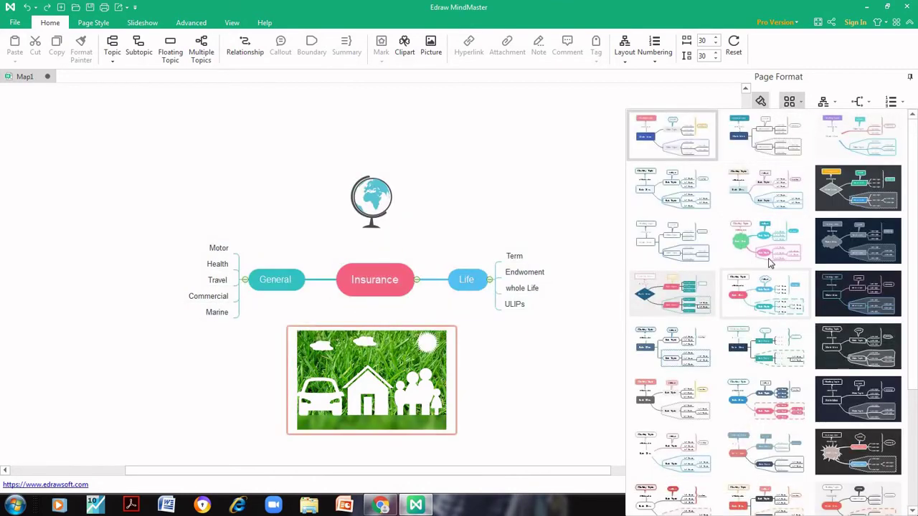
click(769, 247)
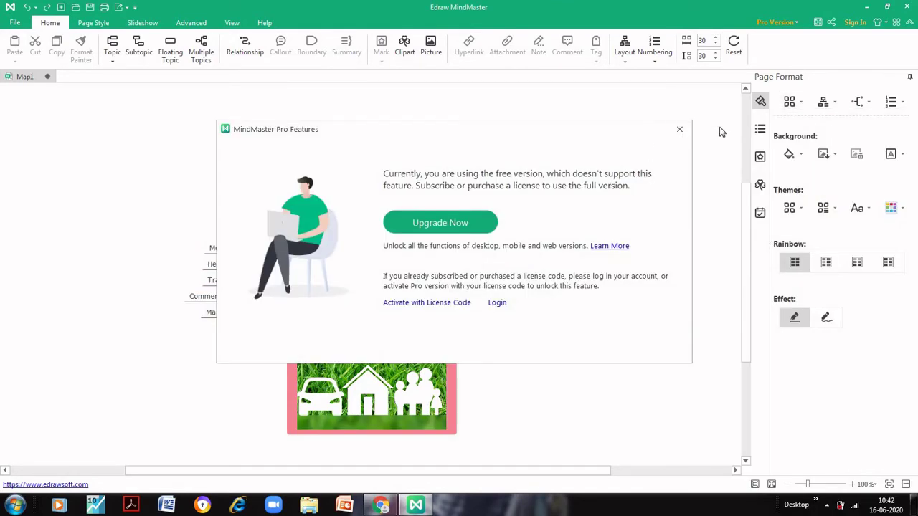
click(680, 129)
click(802, 105)
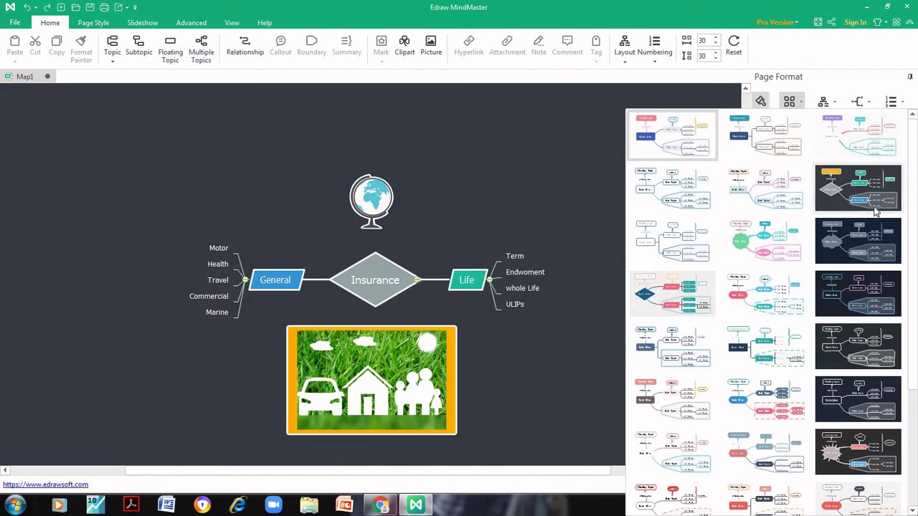
click(875, 210)
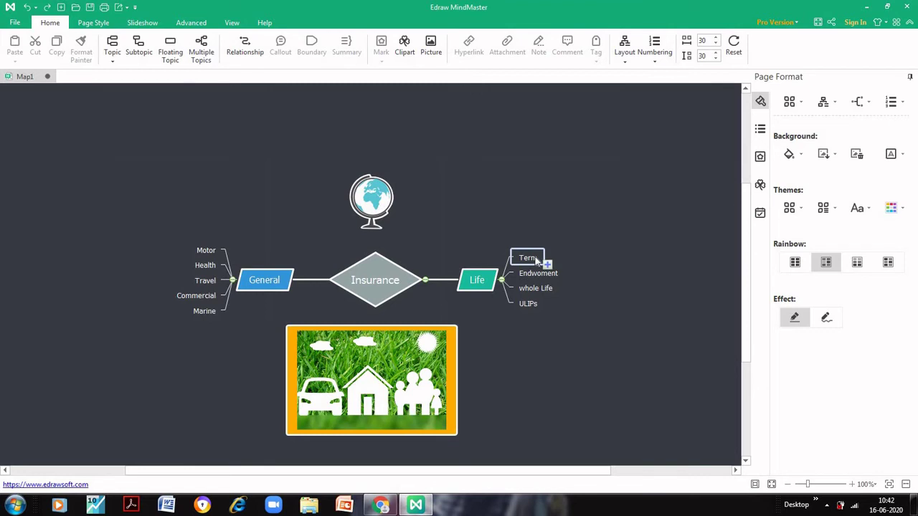
- Set the theme font to Arial (Big) and apply the first Rainbow colour option
click(858, 208)
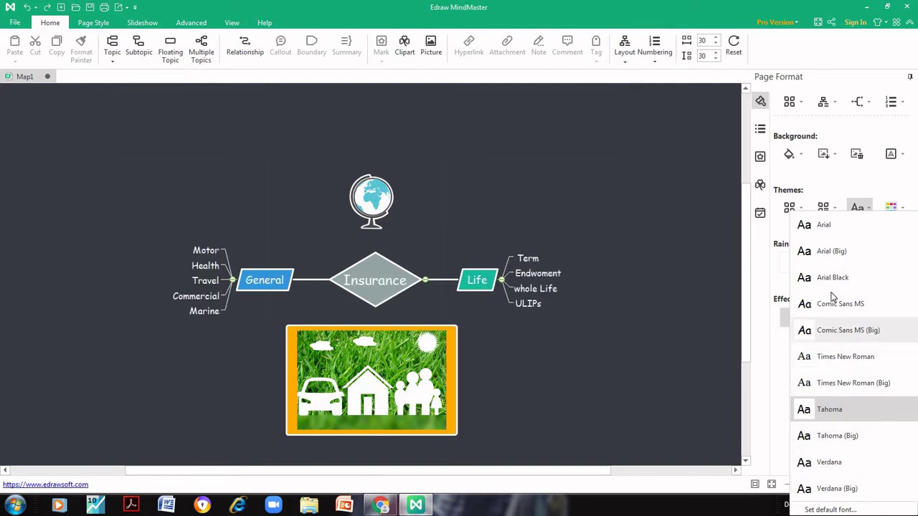
click(831, 251)
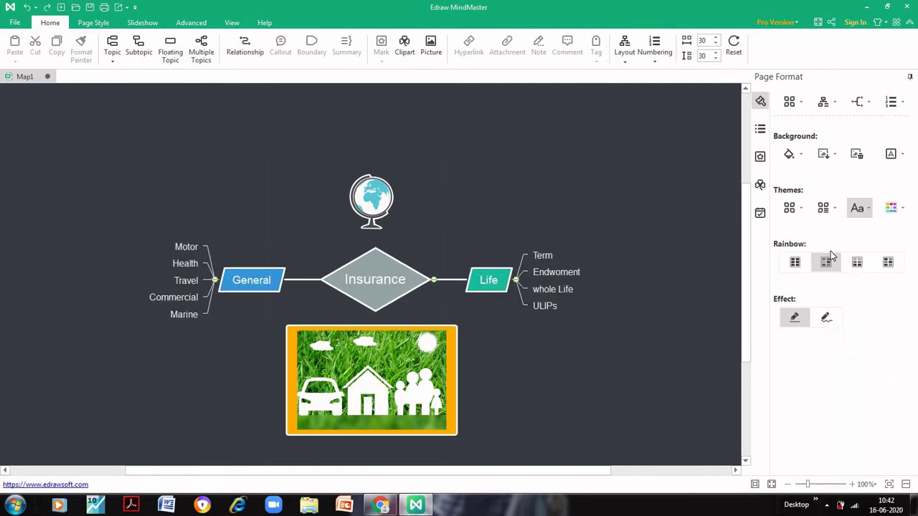
click(795, 267)
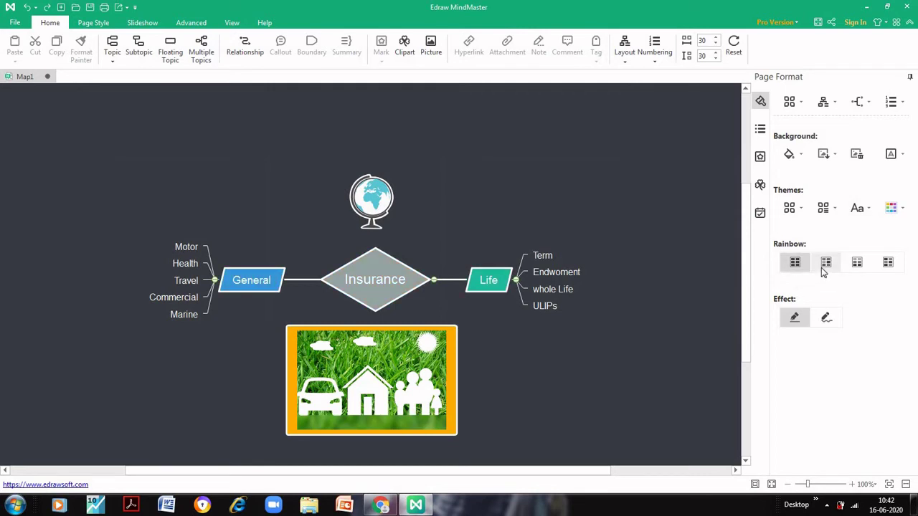
click(822, 268)
click(681, 131)
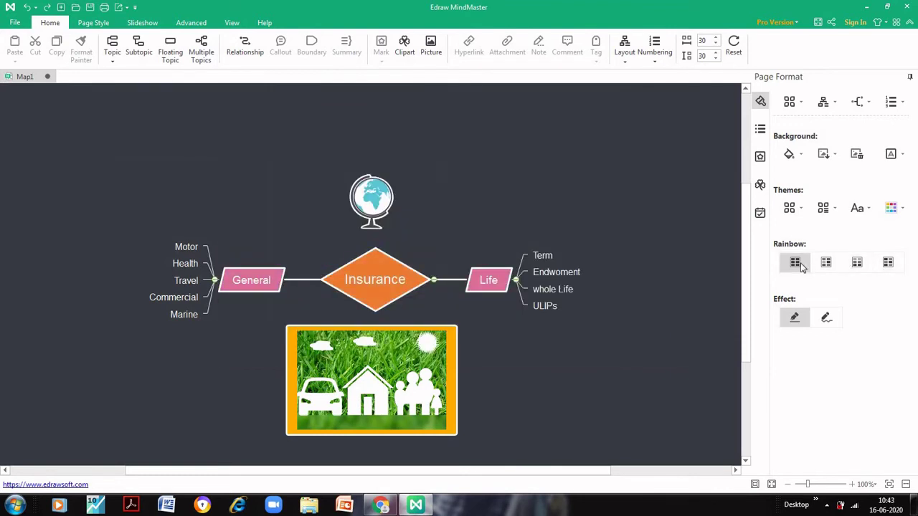
- Fill the background teal, apply the dark blue texture, then undo the CONFIDENTIAL watermark
click(800, 156)
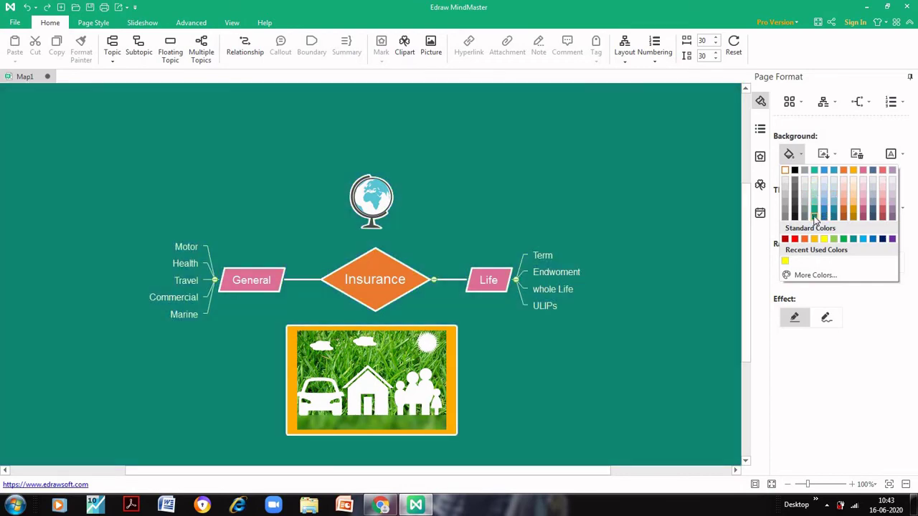
click(814, 217)
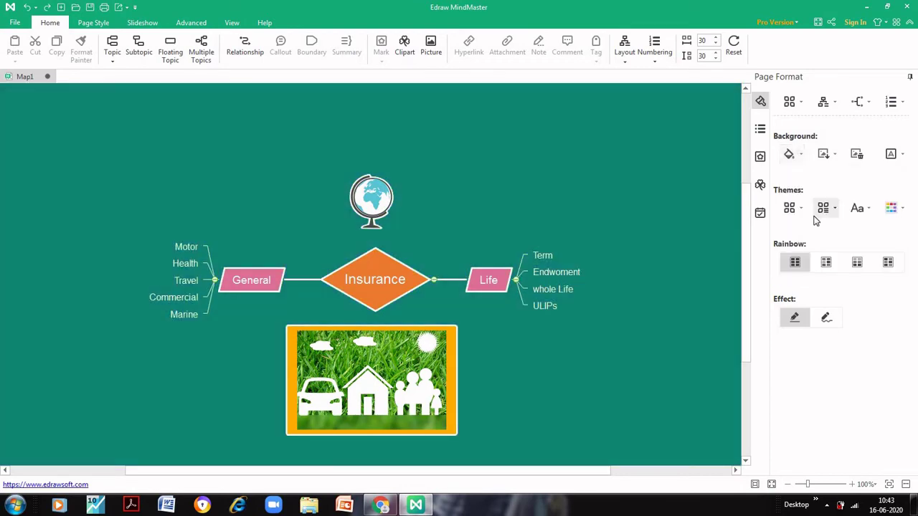
click(836, 156)
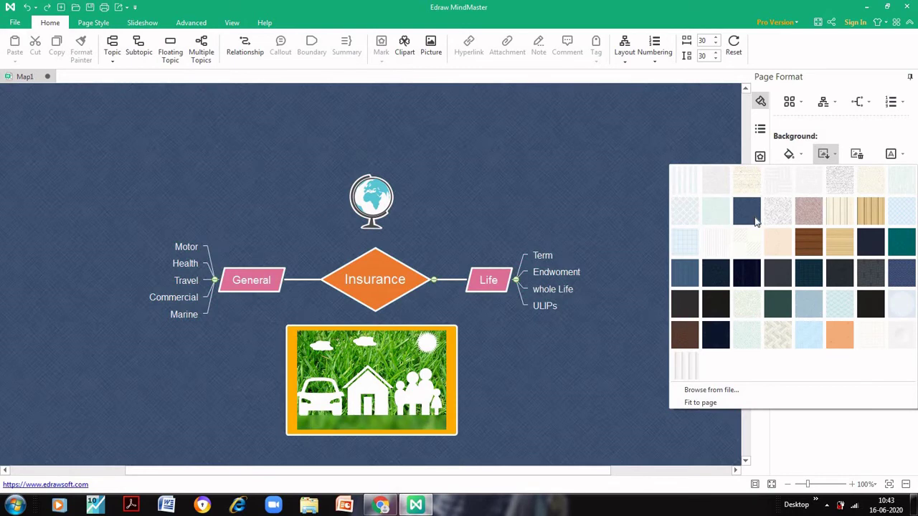
click(755, 222)
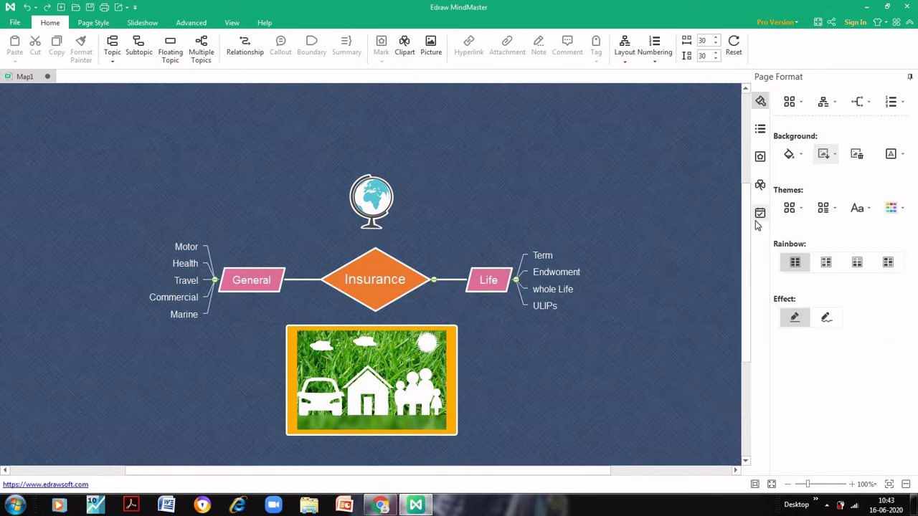
click(904, 155)
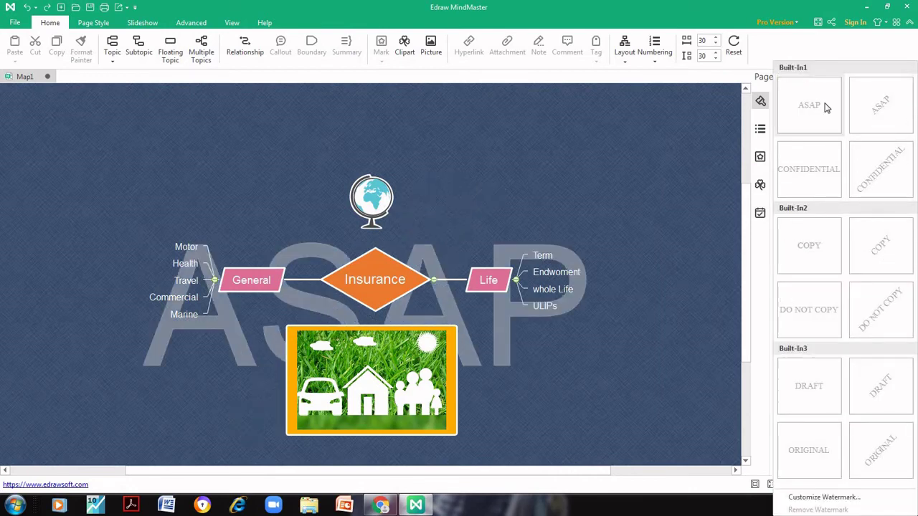
click(874, 185)
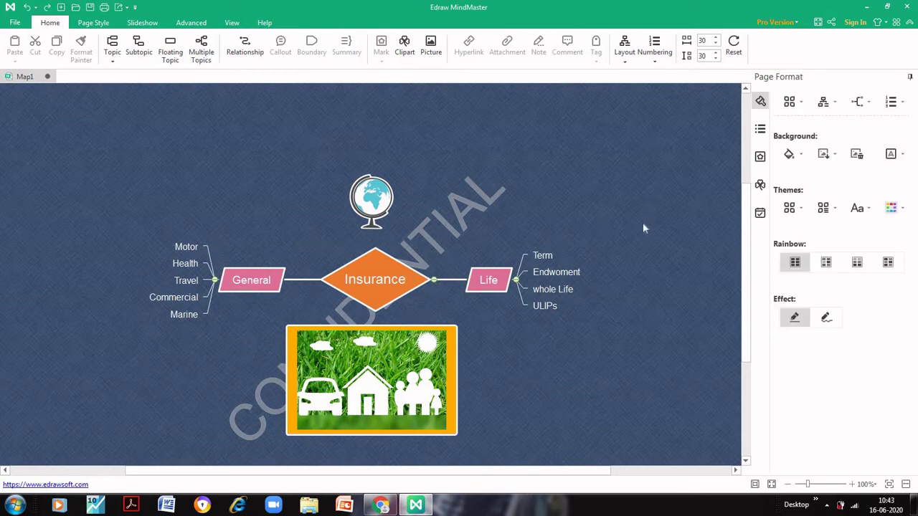
key(ctrl+z)
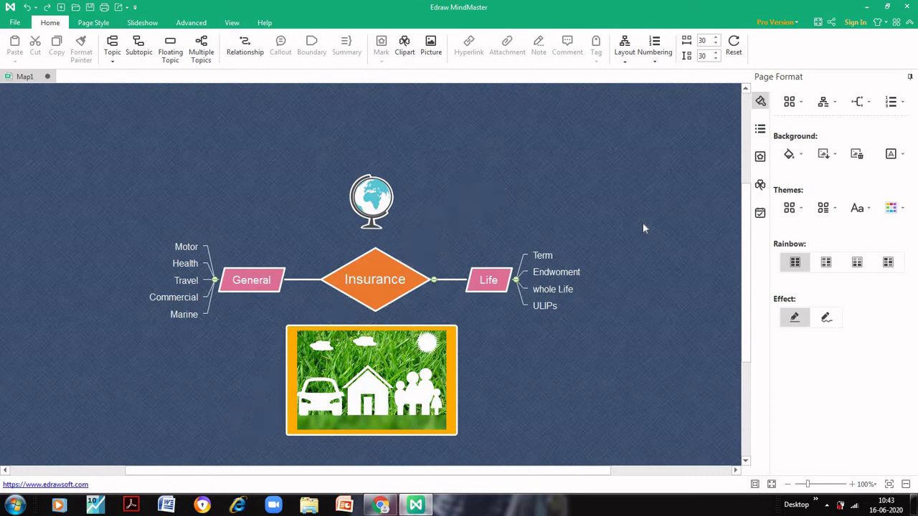
- Add a person symbol mark to the central Insurance topic
click(761, 161)
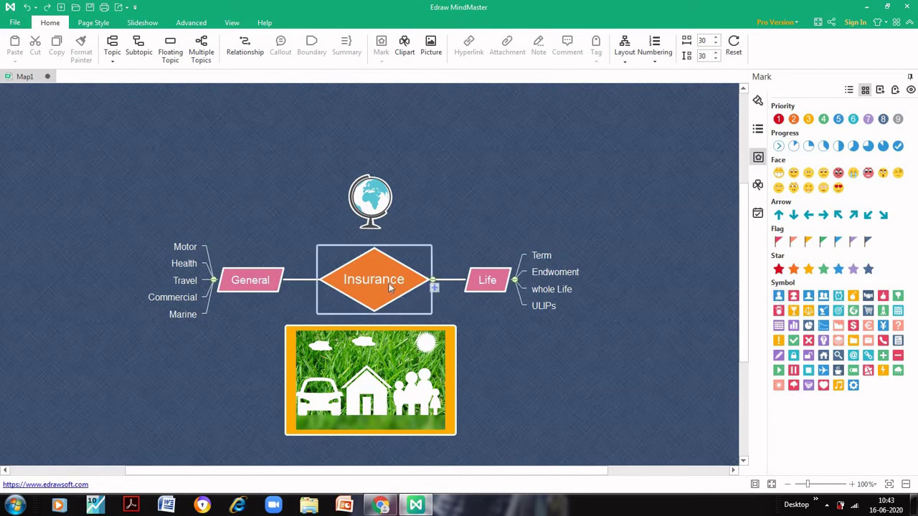
click(363, 283)
click(343, 279)
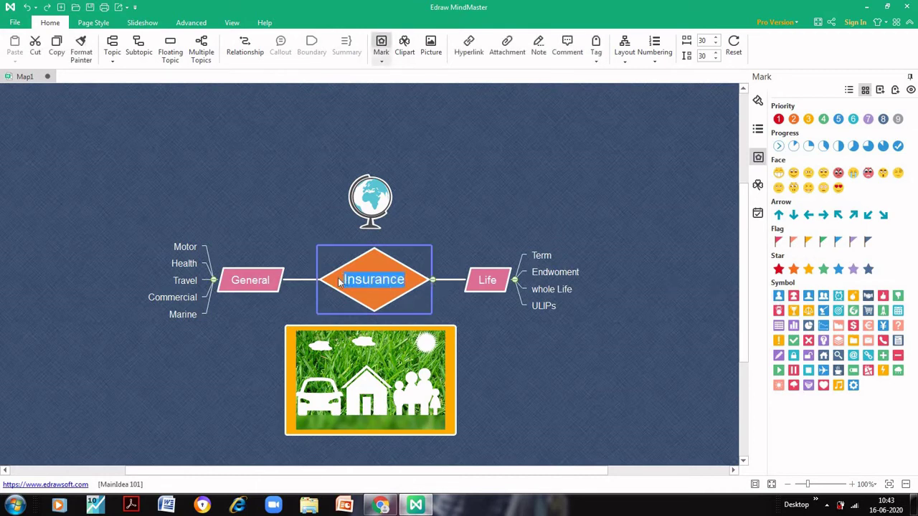
click(778, 297)
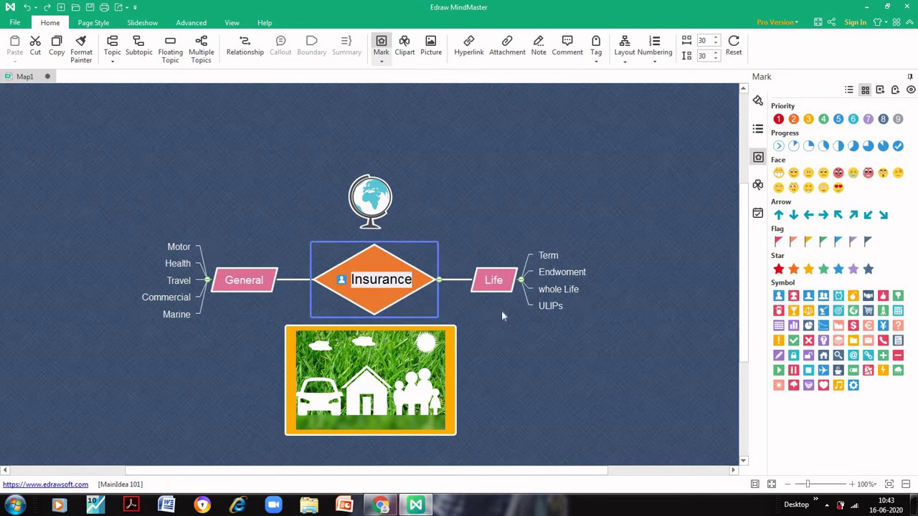
- Give the Life topic priority 1 and the General topic priority 2
click(500, 284)
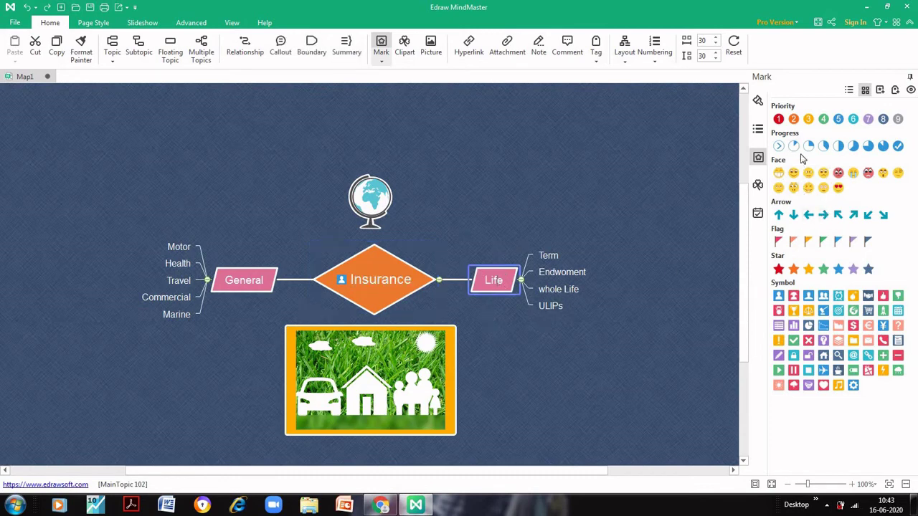
click(779, 120)
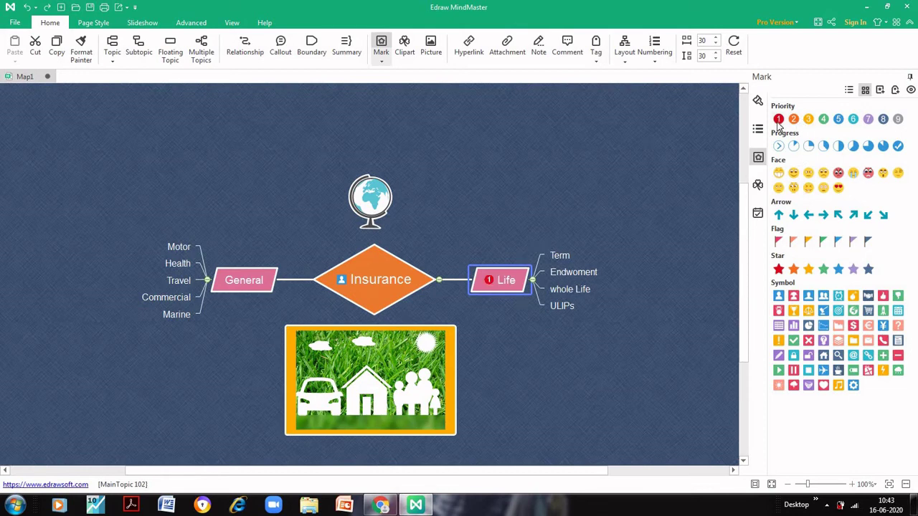
click(242, 282)
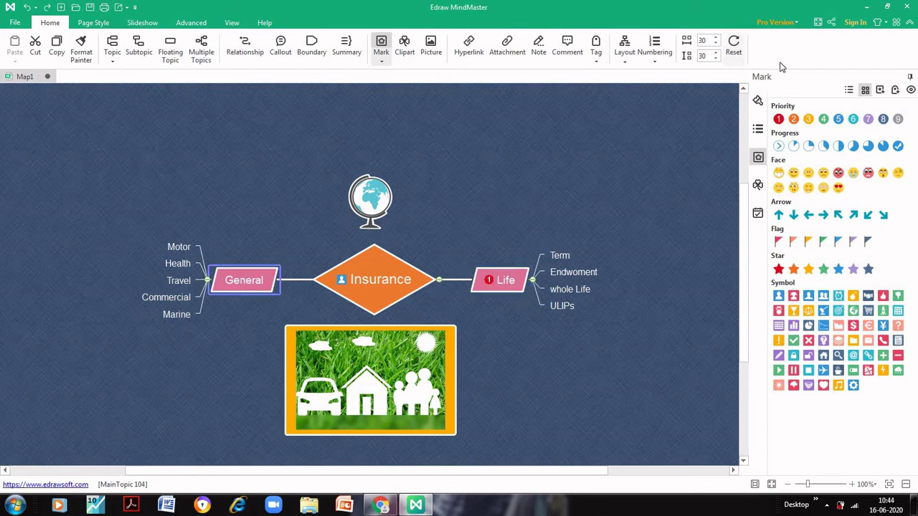
click(794, 121)
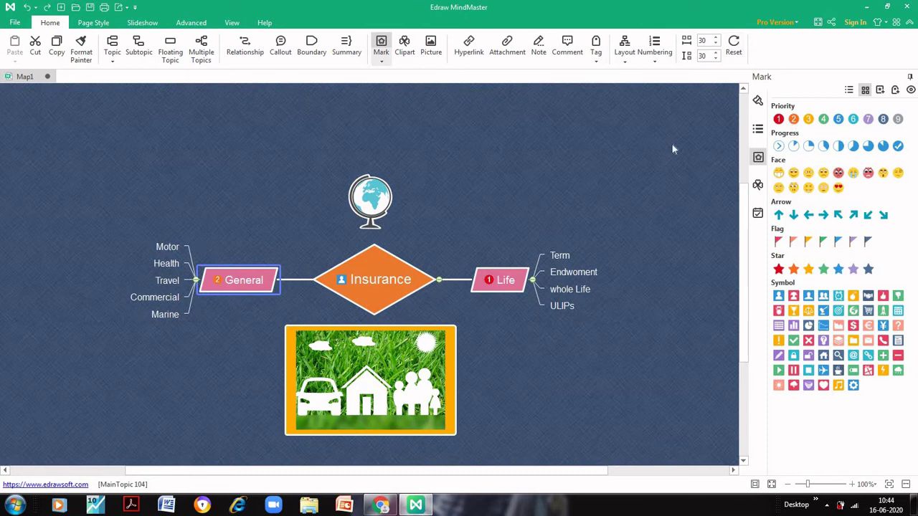
click(611, 160)
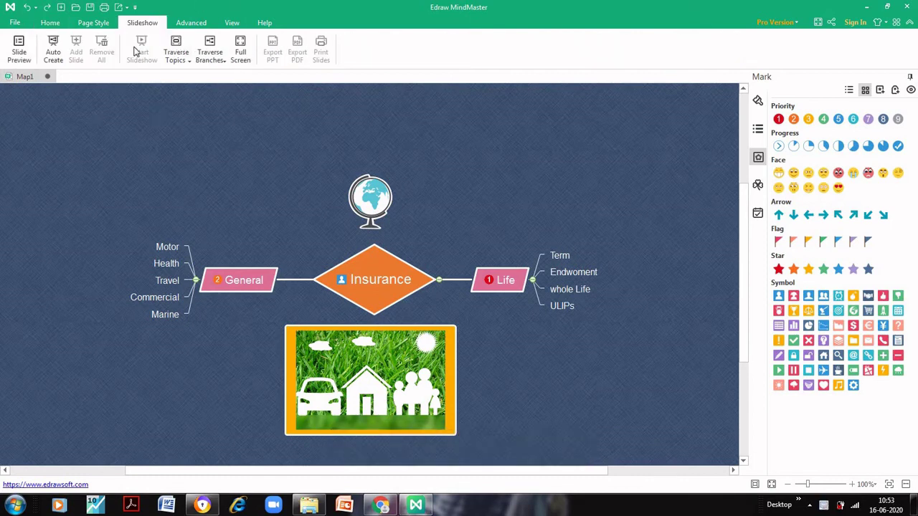
- Export the map as Insurance.pdf, overwriting the existing file and accepting the PDF settings
click(126, 10)
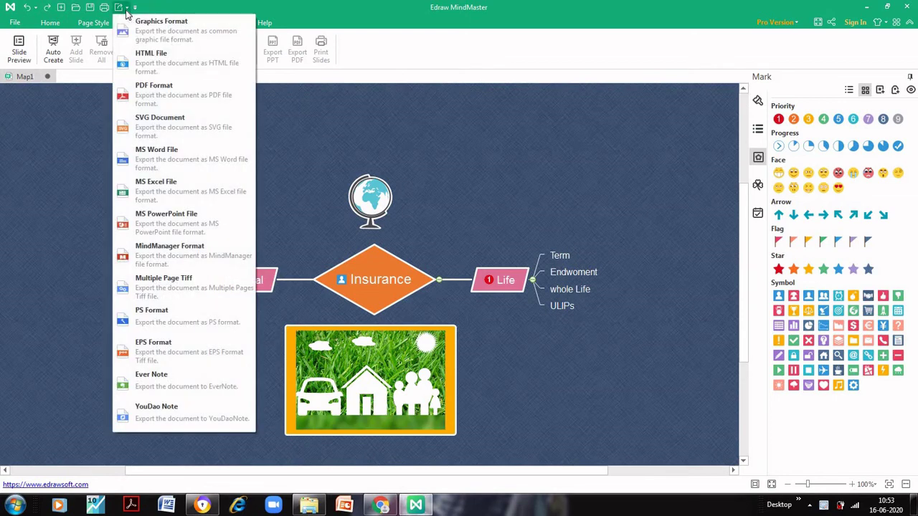
click(151, 96)
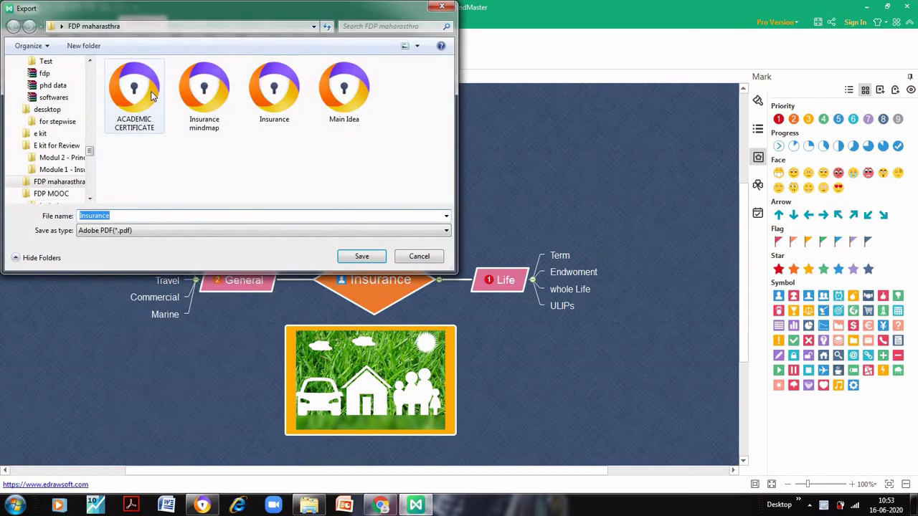
click(362, 256)
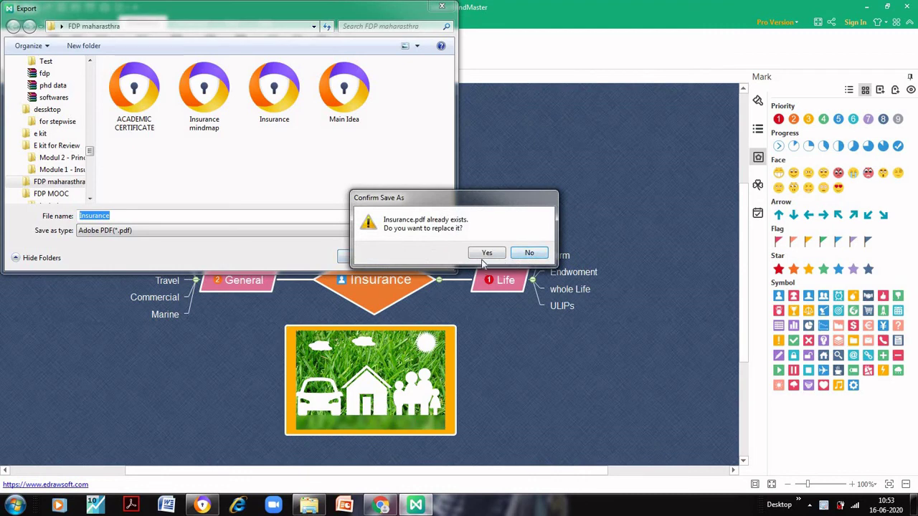
click(488, 254)
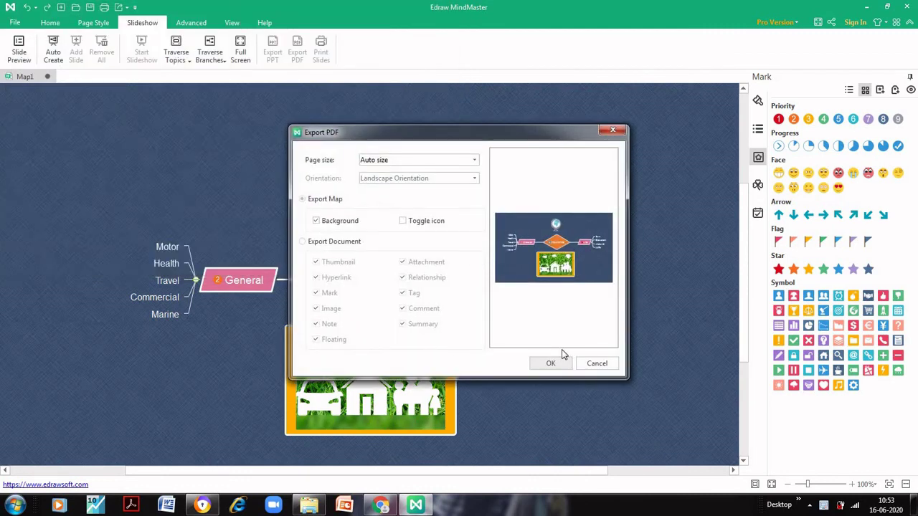
click(551, 364)
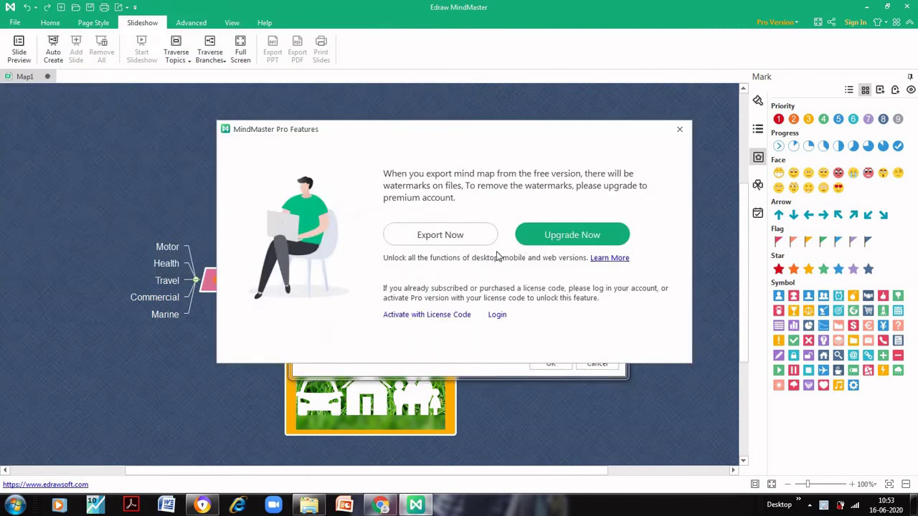